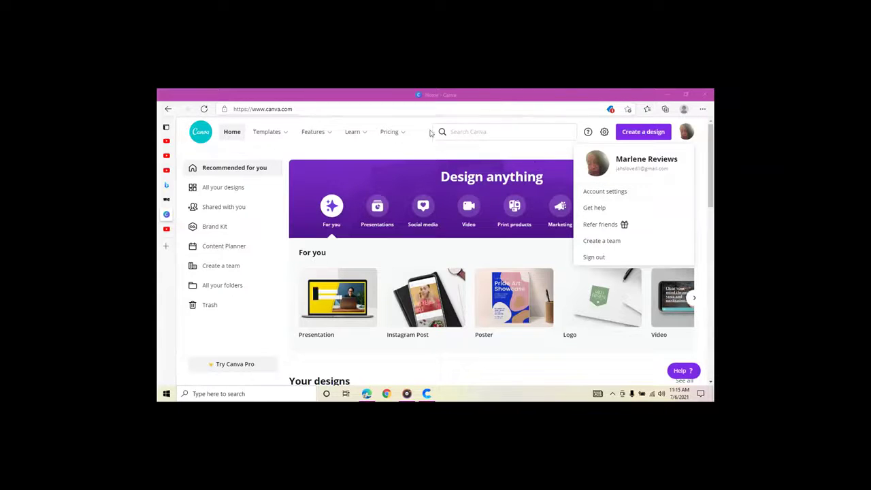
- Run the recent 'youtube thumbnail' search and set the price filter to Free (508 templates)
{"action": "left_click", "coordinate": [455, 131]}
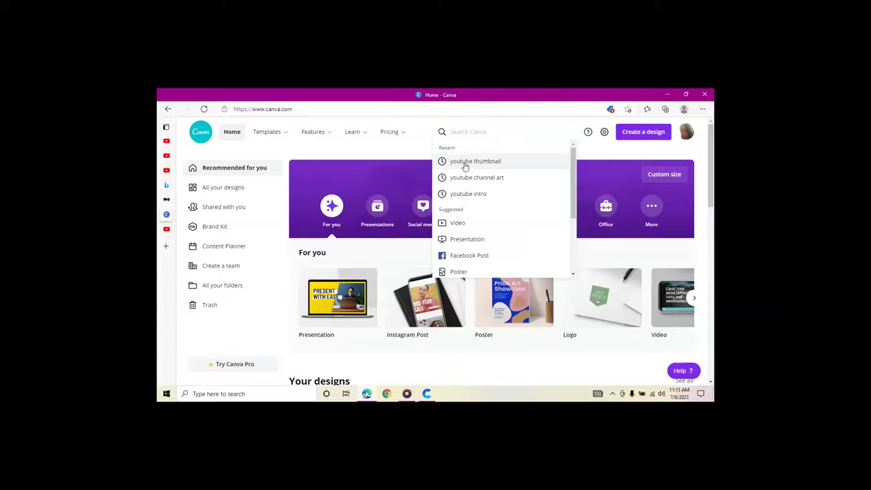
{"action": "left_click", "coordinate": [465, 163]}
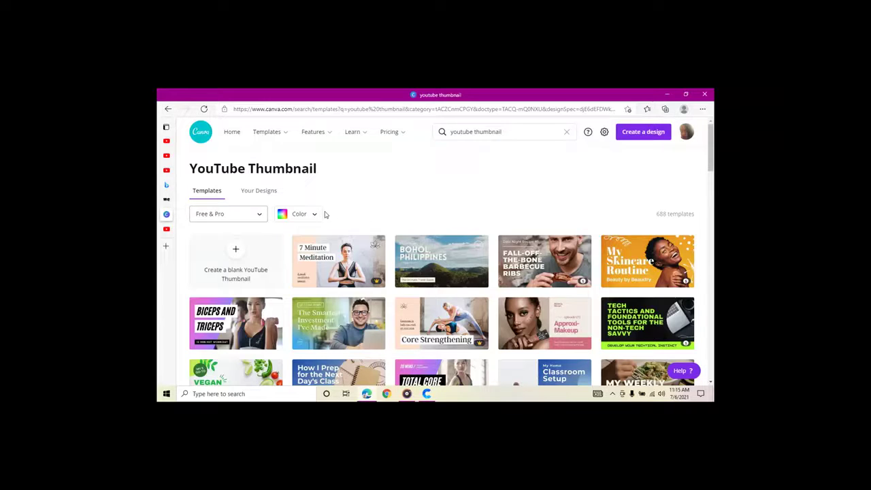
{"action": "mouse_move", "coordinate": [266, 132]}
{"action": "left_click", "coordinate": [198, 220]}
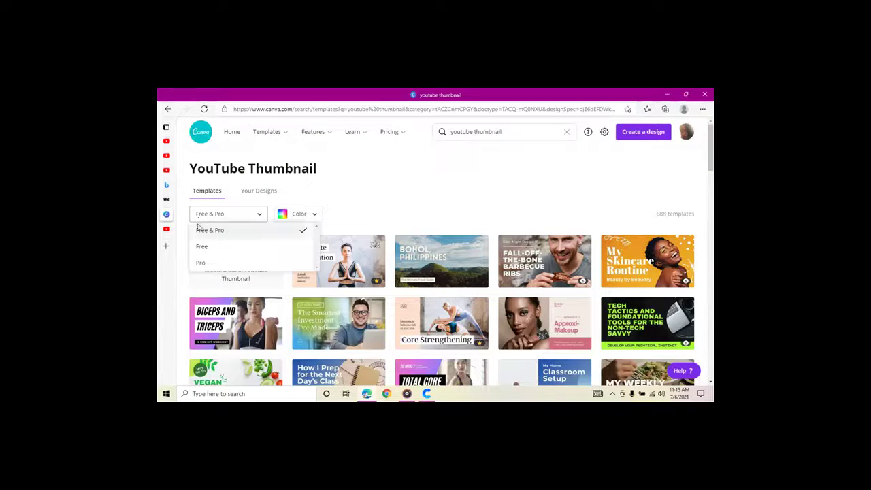
{"action": "left_click", "coordinate": [201, 249]}
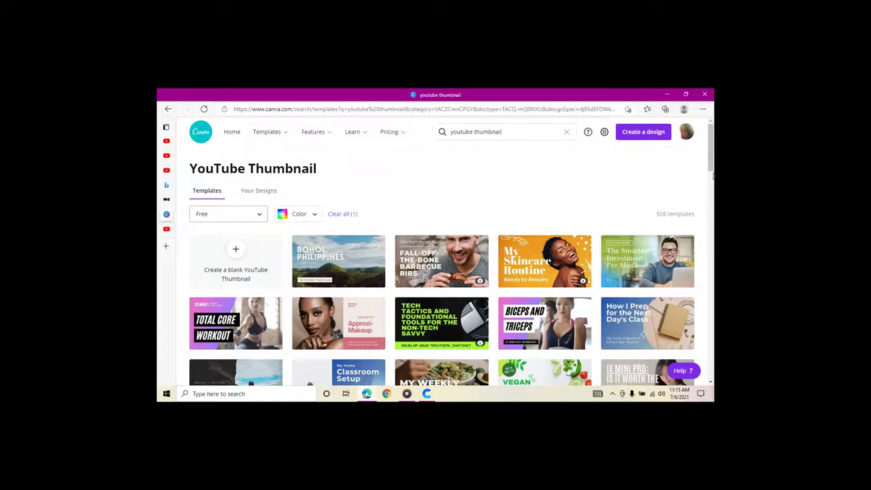
{"action": "scroll", "coordinate": [710, 171], "scroll_direction": "down", "scroll_amount": 1}
{"action": "left_click_drag", "start_coordinate": [710, 171], "coordinate": [709, 231]}
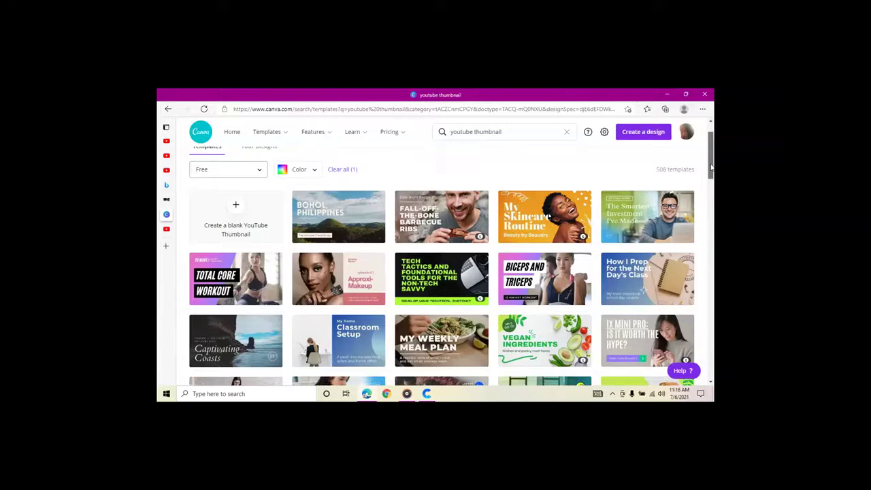
- Scroll the template results to the 'Simple Vegan Breakfast Recipes' thumbnail and open it in the editor
{"action": "left_click_drag", "start_coordinate": [711, 167], "coordinate": [689, 290]}
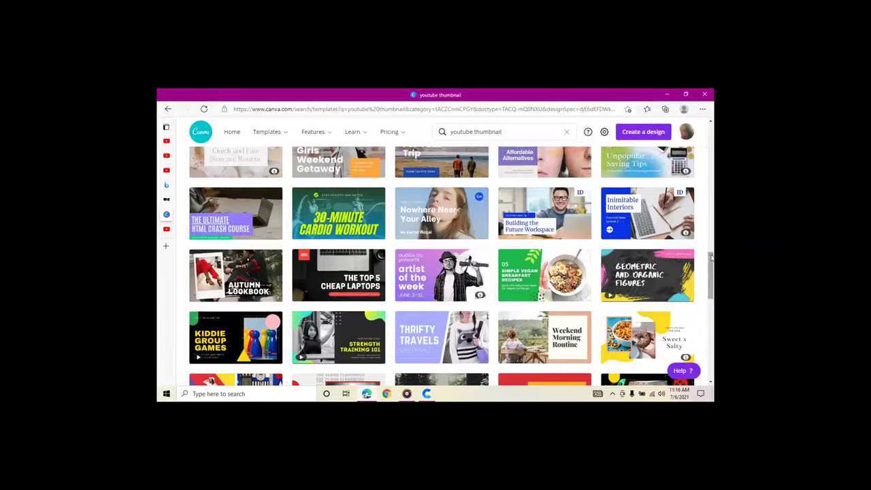
{"action": "left_click_drag", "start_coordinate": [711, 264], "coordinate": [711, 261]}
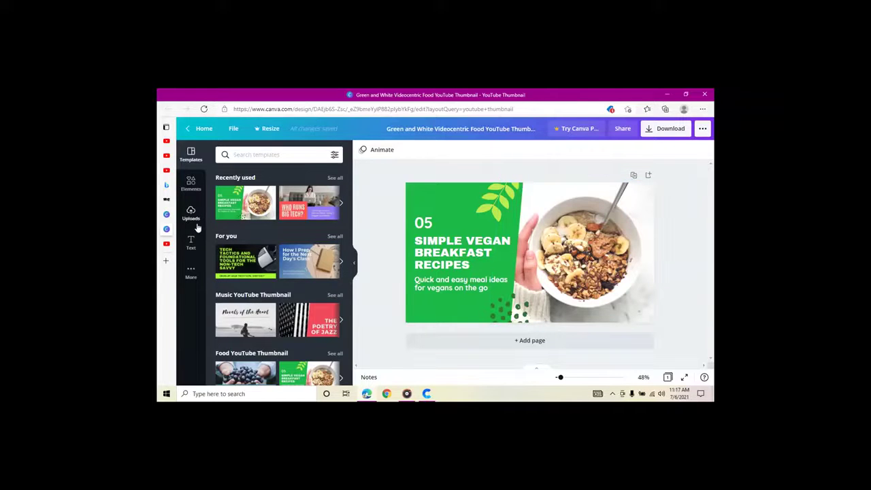
- Search the Elements library for 'flowers' and scroll through the flower results
{"action": "left_click", "coordinate": [191, 187]}
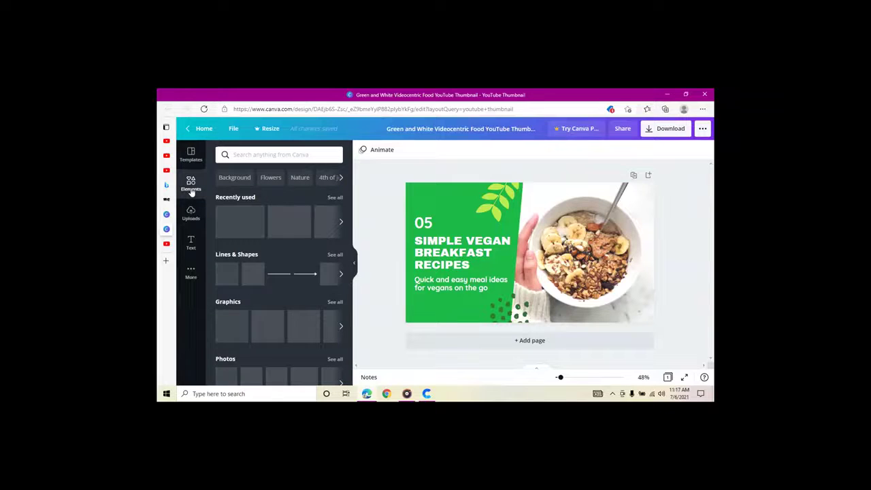
{"action": "left_click", "coordinate": [237, 155]}
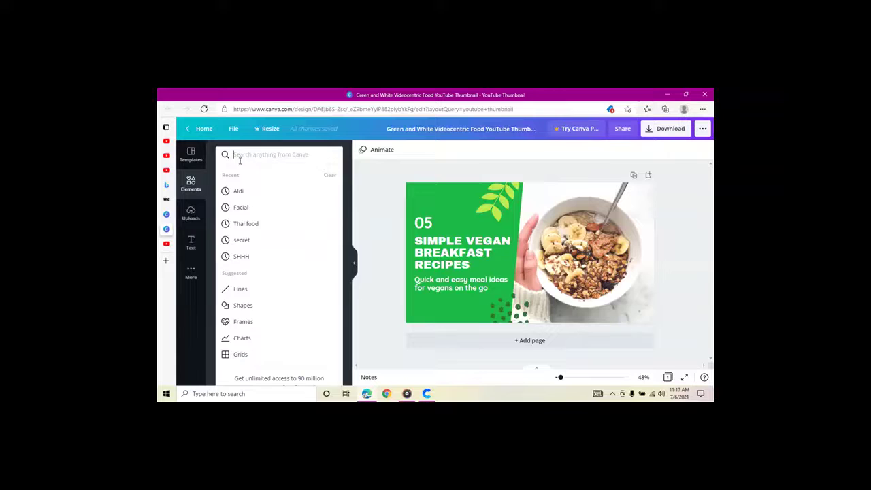
{"action": "type", "text": "FLO"}
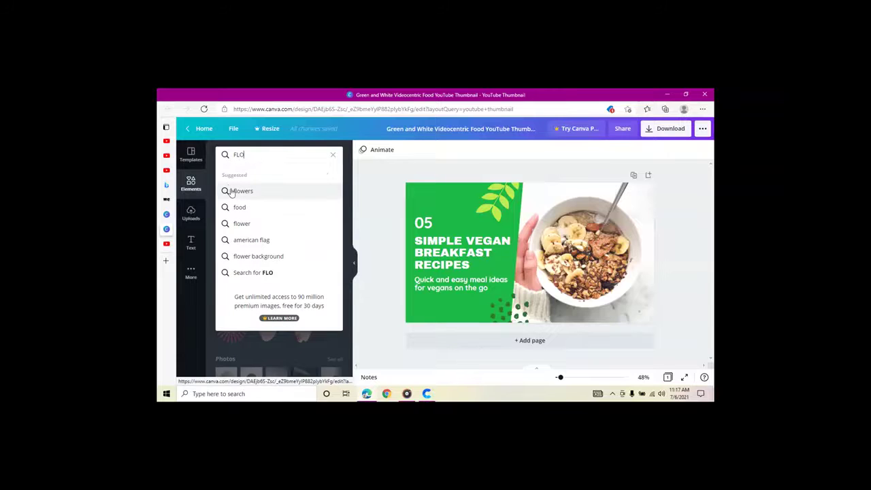
{"action": "left_click", "coordinate": [238, 190]}
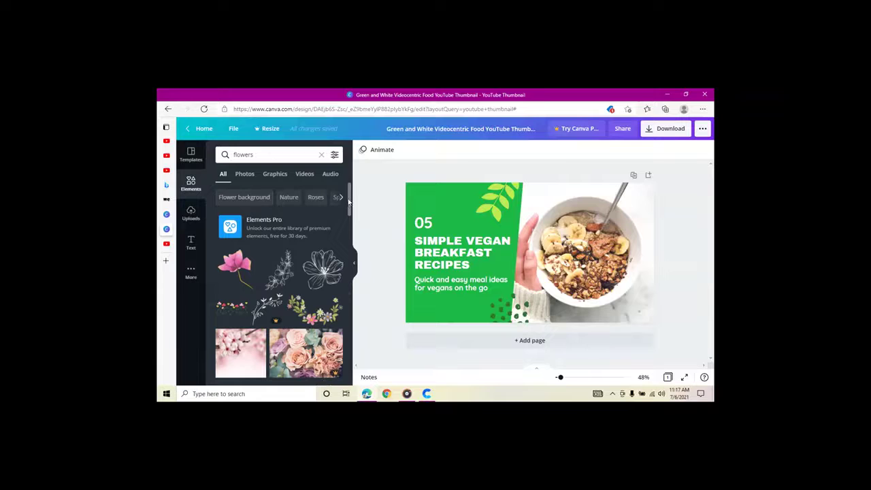
{"action": "left_click_drag", "start_coordinate": [349, 201], "coordinate": [347, 263]}
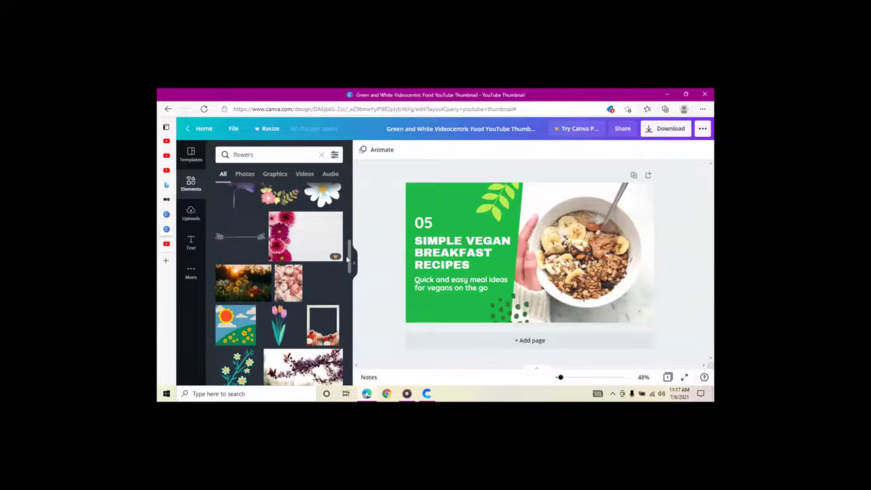
- Add the sunset flower photo to the design and delete the tilted bowl photo
{"action": "left_click", "coordinate": [232, 286]}
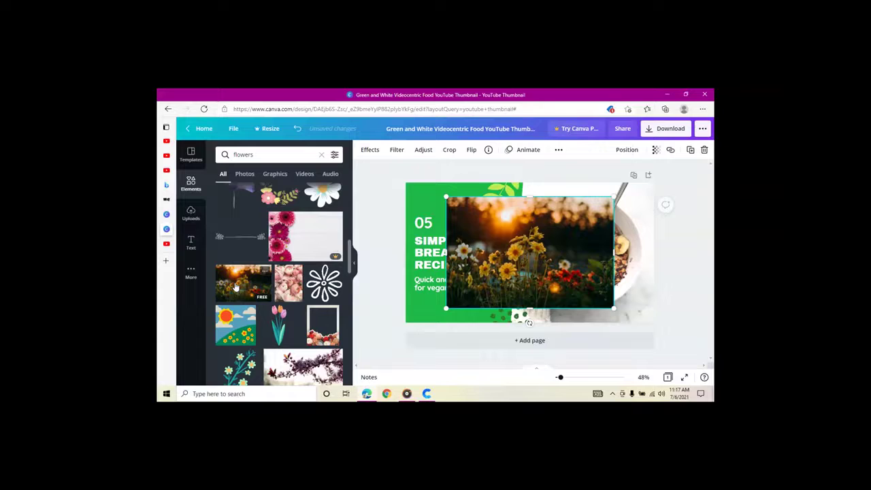
{"action": "left_click", "coordinate": [646, 260]}
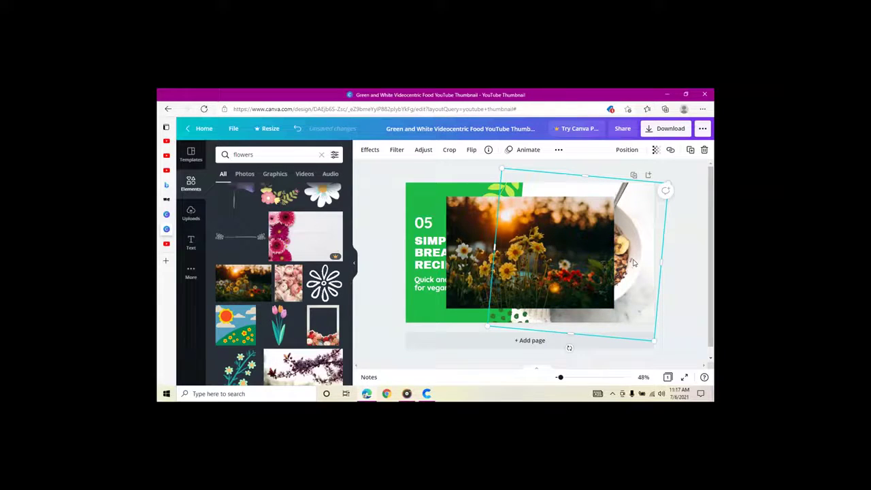
{"action": "right_click", "coordinate": [633, 263]}
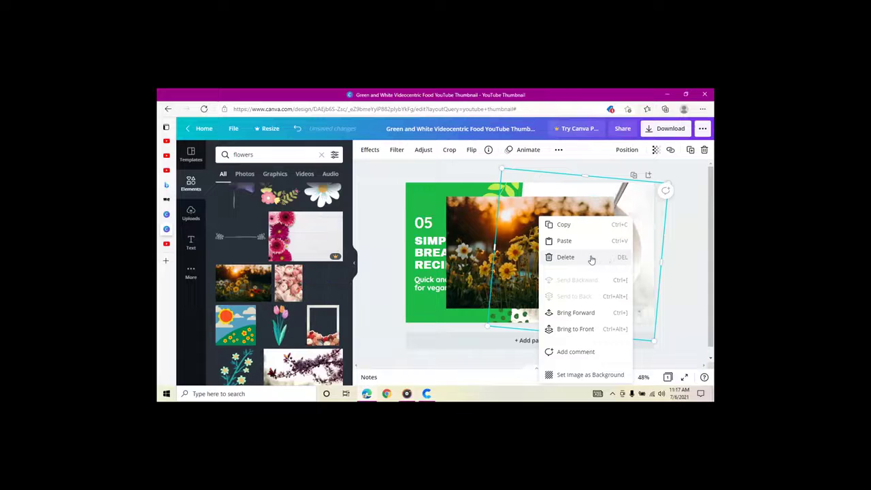
{"action": "left_click", "coordinate": [591, 258]}
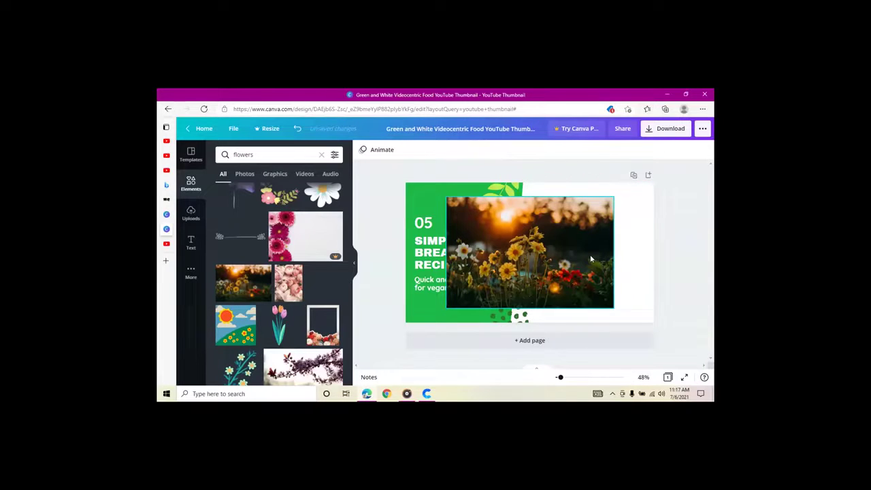
- Move the flower photo right and stretch its top, bottom and left edges to fill the side
{"action": "left_click_drag", "start_coordinate": [598, 231], "coordinate": [637, 225]}
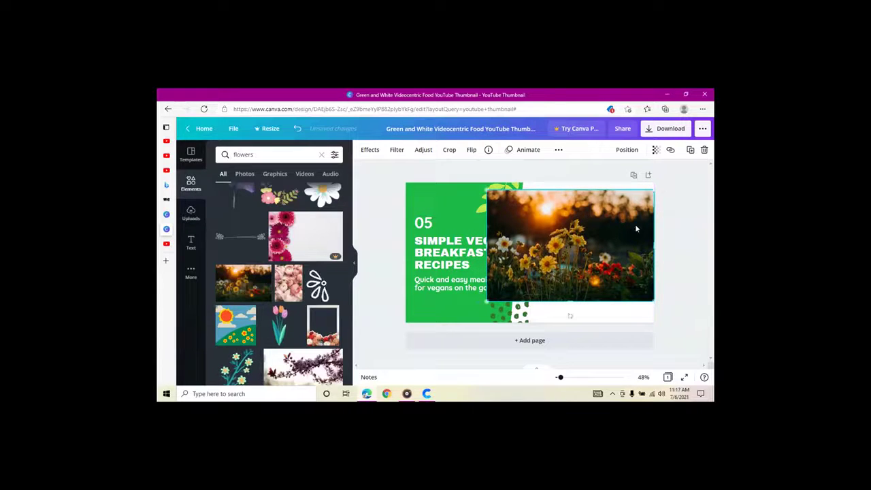
{"action": "left_click_drag", "start_coordinate": [590, 196], "coordinate": [584, 184]}
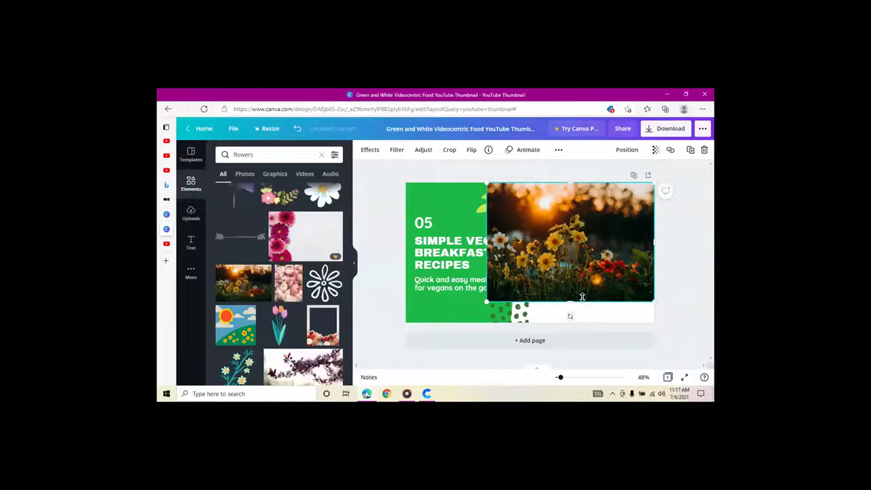
{"action": "left_click_drag", "start_coordinate": [581, 301], "coordinate": [573, 323]}
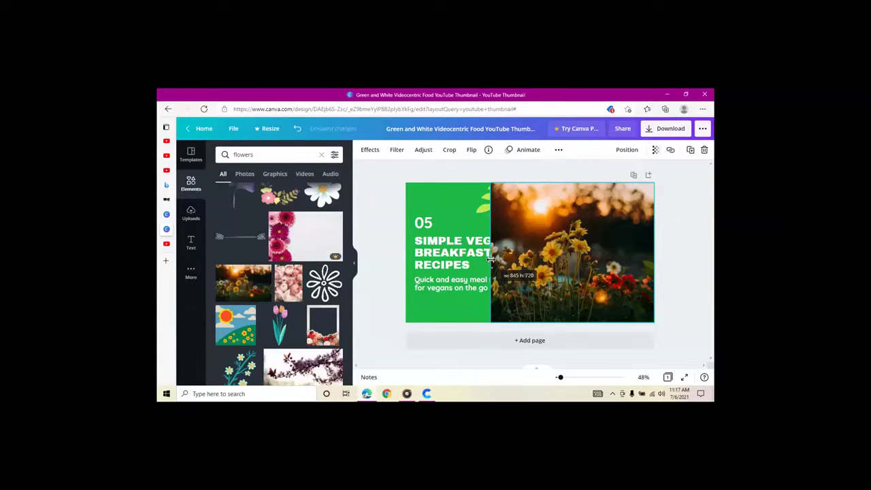
{"action": "left_click_drag", "start_coordinate": [490, 259], "coordinate": [513, 264]}
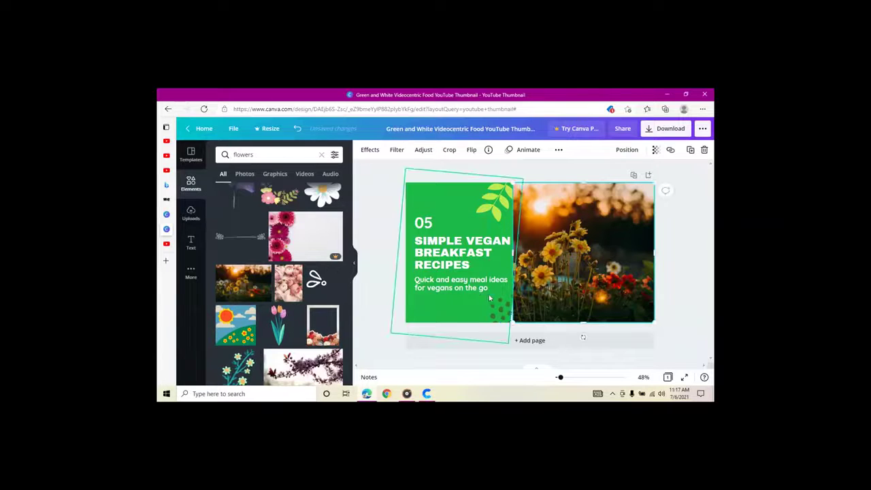
- Delete the green dots decoration and the '05' number text
{"action": "left_click", "coordinate": [497, 308]}
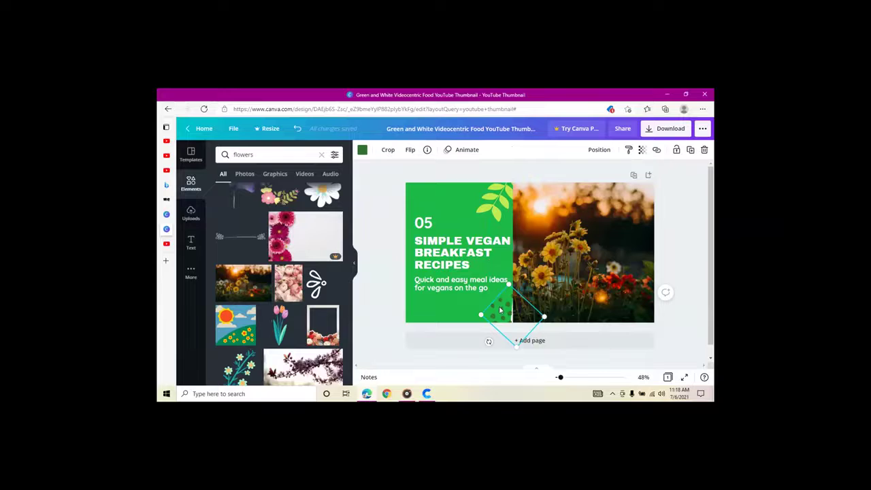
{"action": "right_click", "coordinate": [500, 310]}
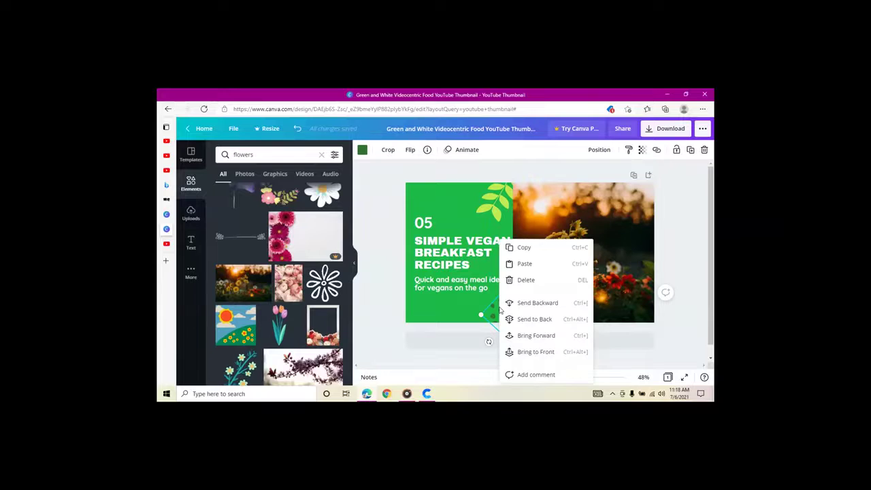
{"action": "left_click", "coordinate": [524, 280]}
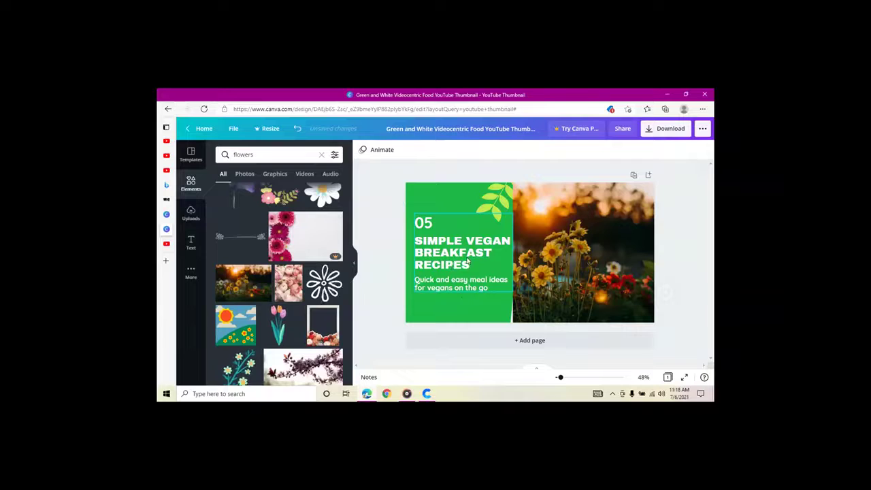
{"action": "left_click", "coordinate": [435, 229]}
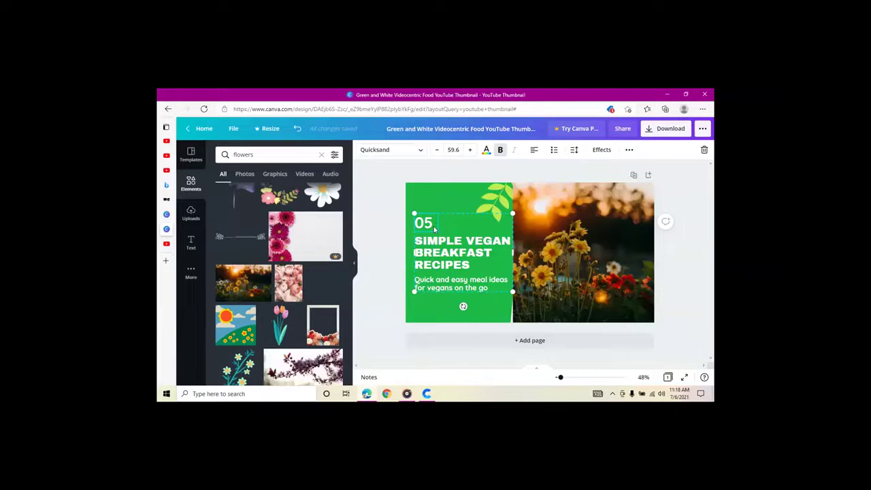
{"action": "right_click", "coordinate": [435, 229]}
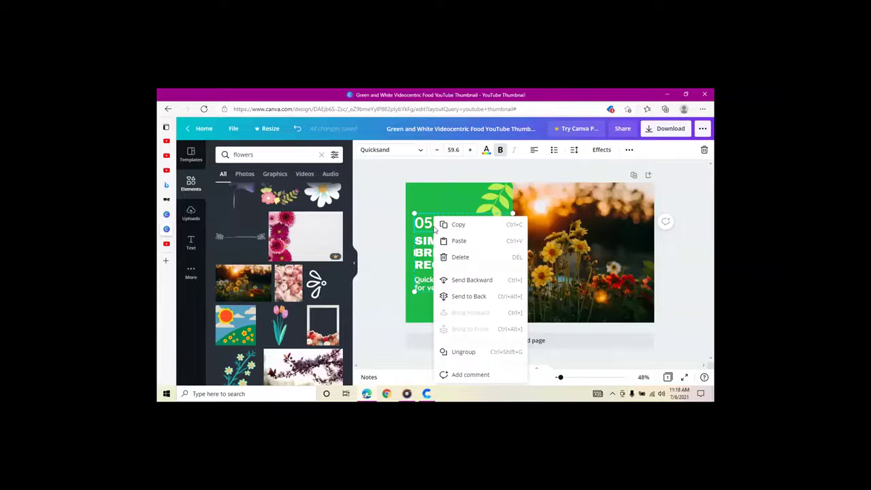
{"action": "left_click", "coordinate": [451, 258]}
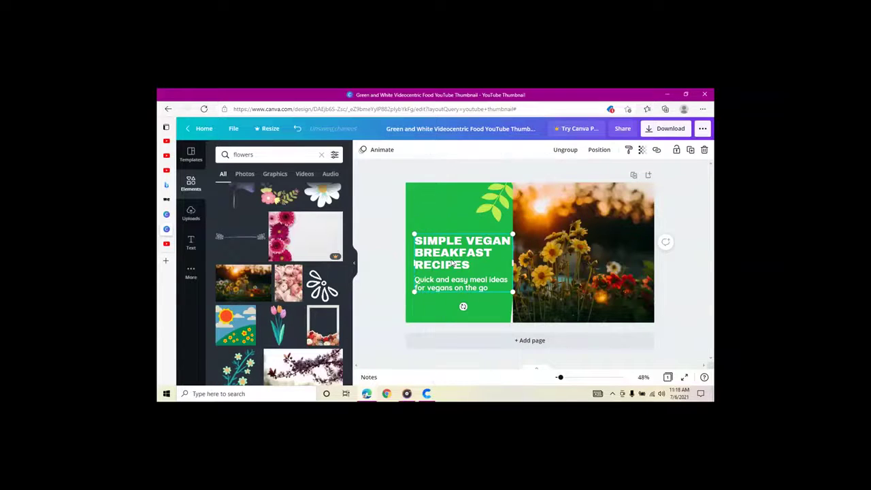
- Delete the 'SIMPLE VEGAN BREAKFAST RECIPES' heading and the subtitle text
{"action": "left_click", "coordinate": [496, 249]}
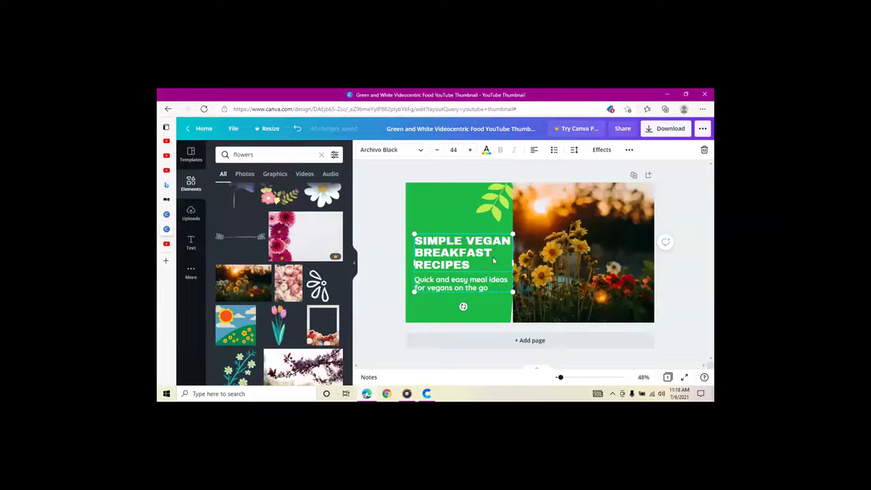
{"action": "key", "text": "Delete"}
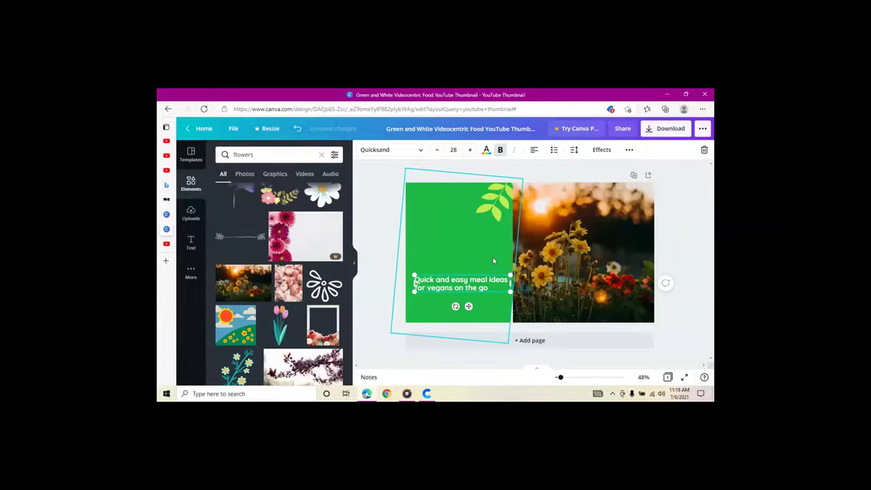
{"action": "right_click", "coordinate": [455, 287]}
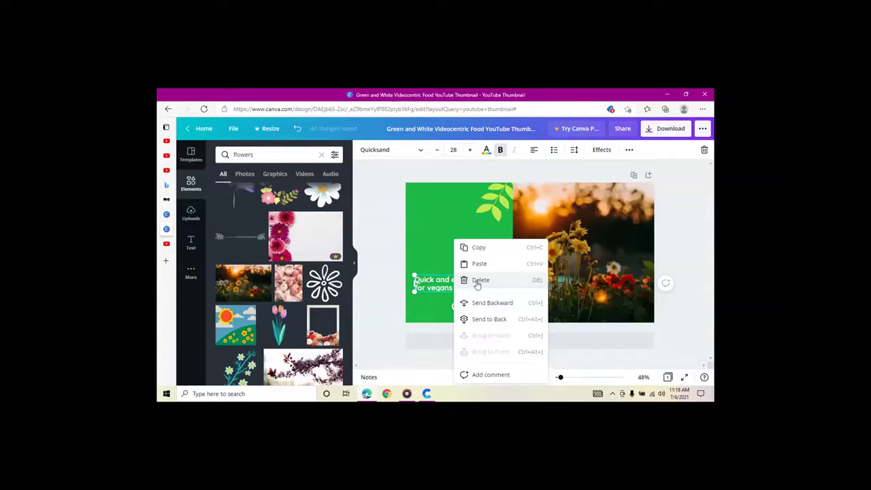
{"action": "left_click", "coordinate": [478, 280]}
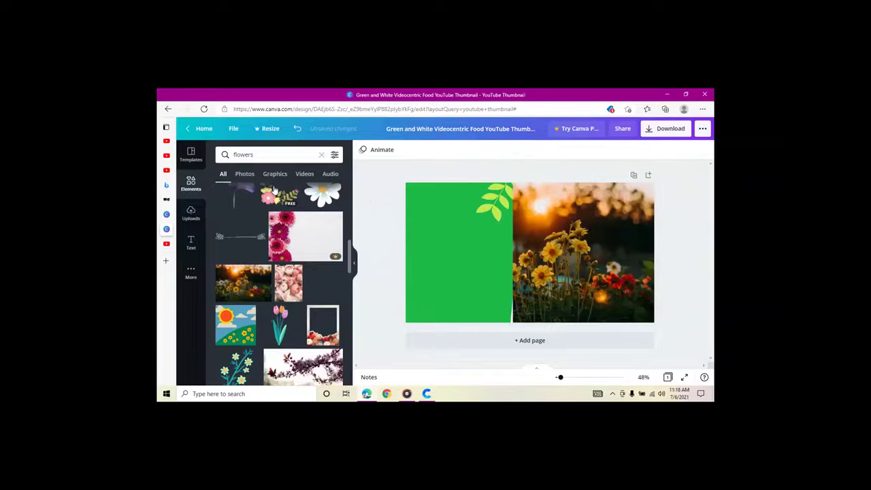
- Add the glowing CHEERS! text style and replace its wording with 'SPRING FLOWERS'
{"action": "left_click", "coordinate": [191, 243]}
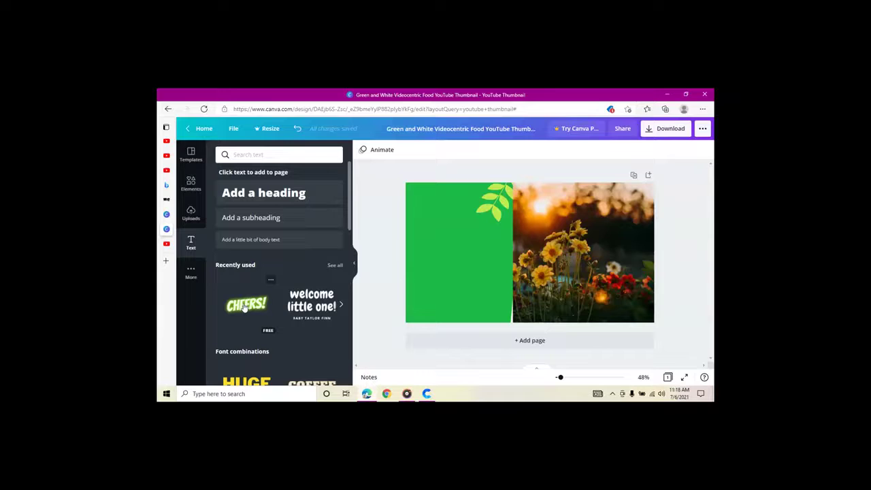
{"action": "left_click", "coordinate": [244, 308]}
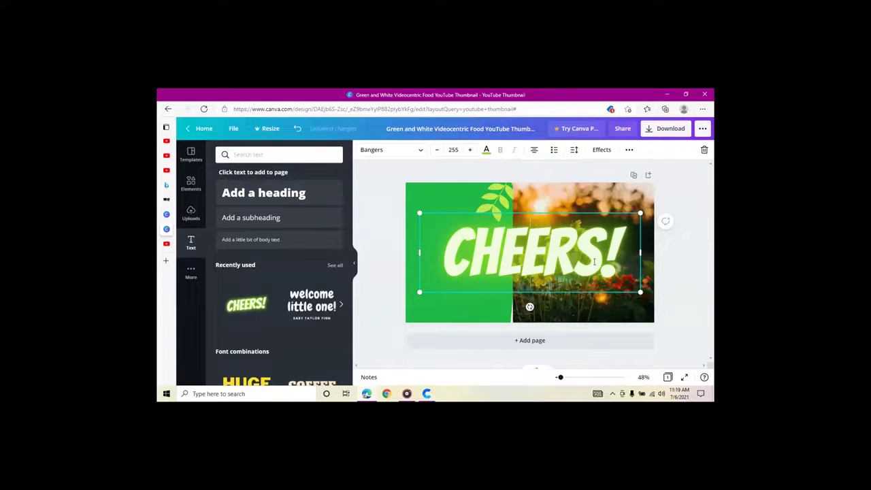
{"action": "key", "text": "ctrl+a"}
{"action": "key", "text": "BackSpace"}
{"action": "key", "text": "ctrl+plus"}
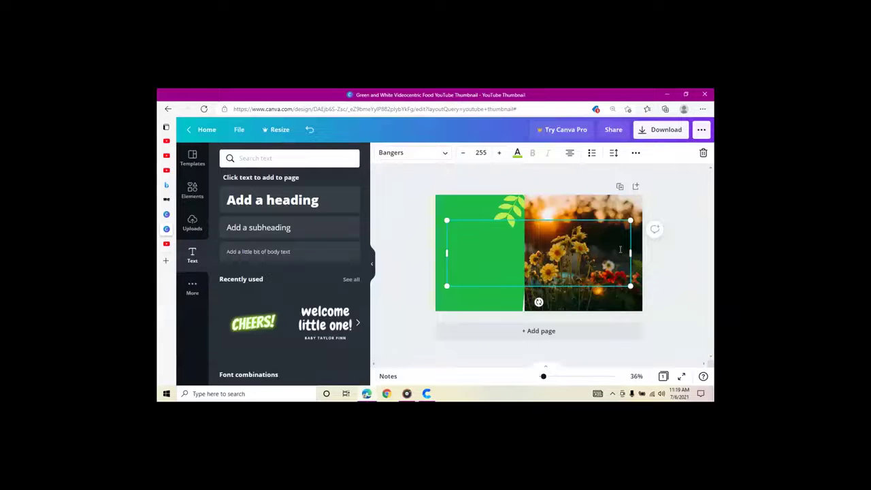
{"action": "type", "text": "SPR"}
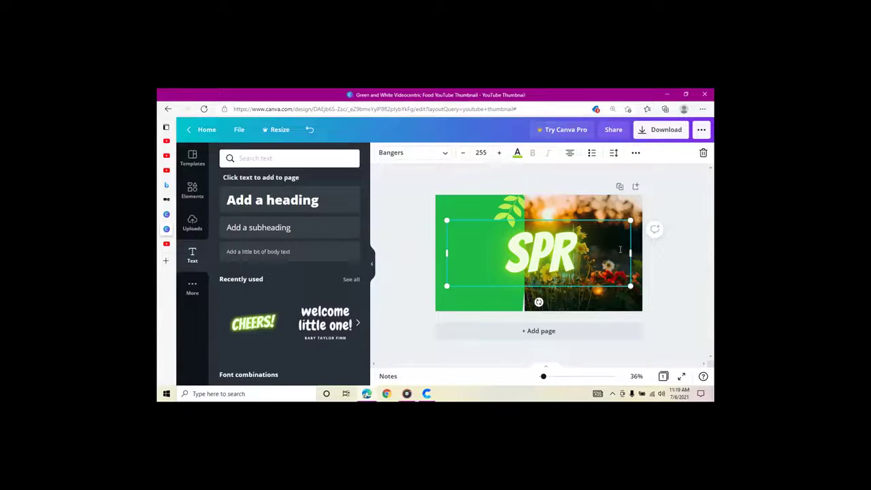
{"action": "type", "text": "ING"}
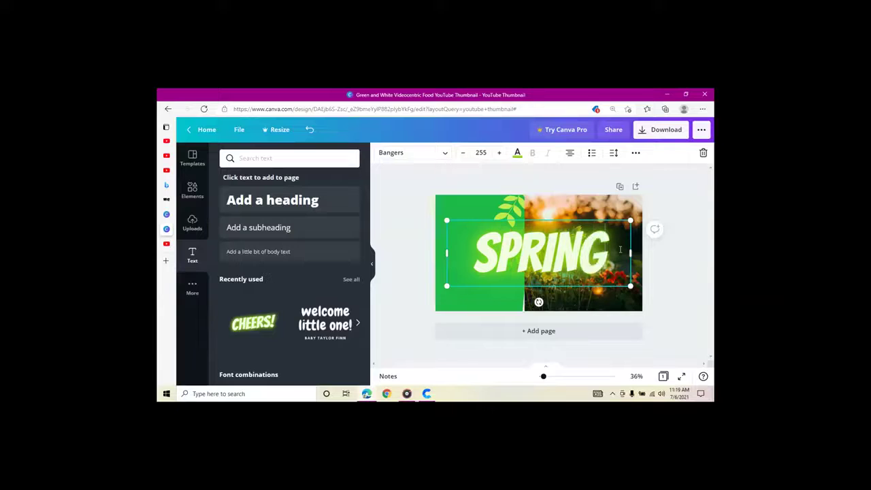
{"action": "type", "text": " FLOWE"}
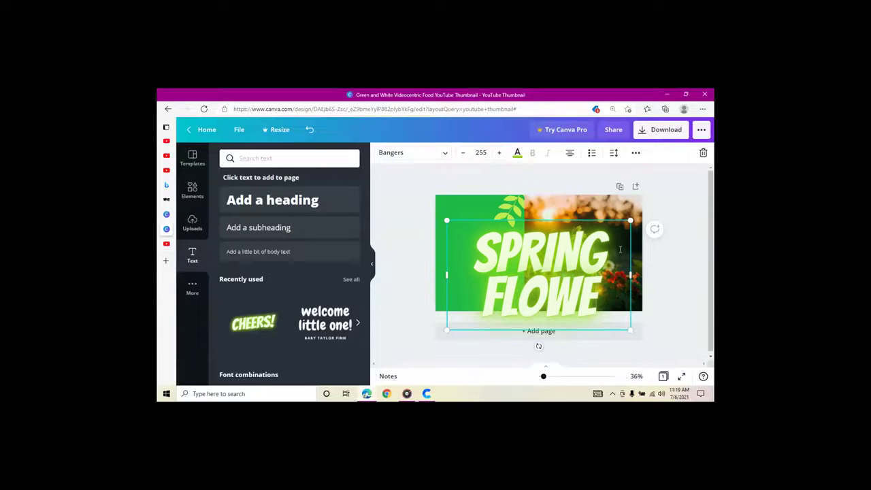
{"action": "type", "text": "RS"}
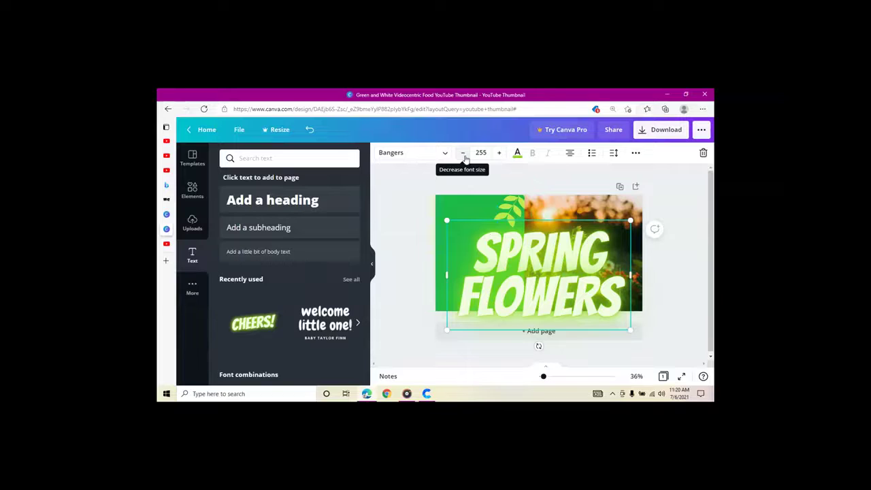
- Step the SPRING FLOWERS font size down from 255 to 108 so it fits one line
{"action": "left_click", "coordinate": [463, 153]}
{"action": "left_click", "coordinate": [463, 153]}
{"action": "left_click", "coordinate": [462, 153]}
{"action": "left_click", "coordinate": [463, 153]}
{"action": "left_click", "coordinate": [463, 153]}
{"action": "left_click", "coordinate": [463, 153]}
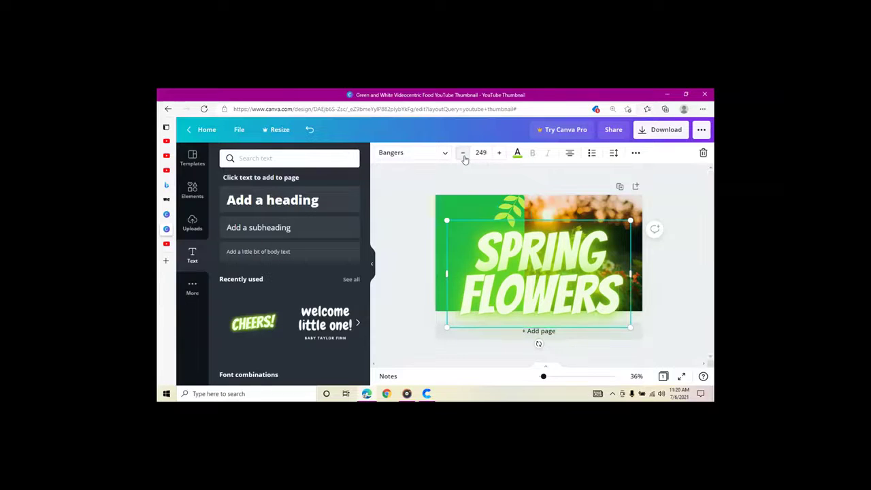
{"action": "left_click", "coordinate": [463, 153]}
{"action": "left_click", "coordinate": [463, 153]}
{"action": "left_click", "coordinate": [463, 153]}
{"action": "left_click", "coordinate": [463, 153]}
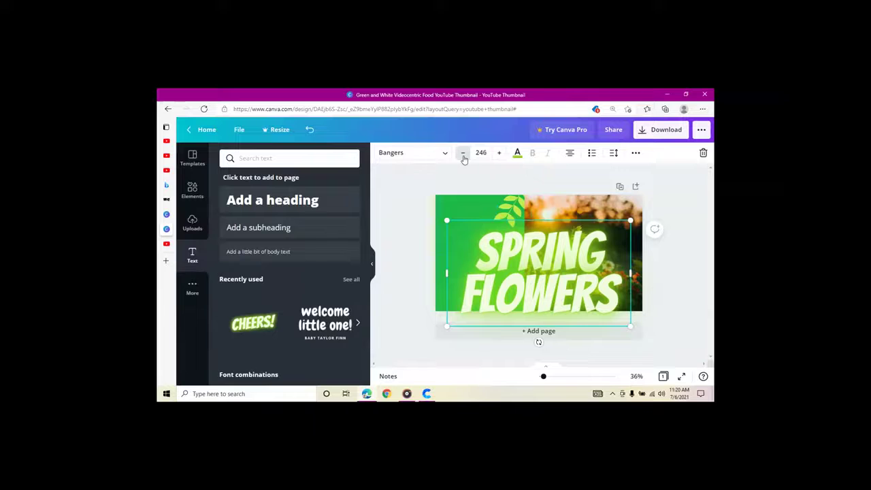
{"action": "left_click", "coordinate": [462, 153]}
{"action": "left_click", "coordinate": [463, 153]}
{"action": "left_click", "coordinate": [463, 153]}
{"action": "left_click", "coordinate": [463, 153]}
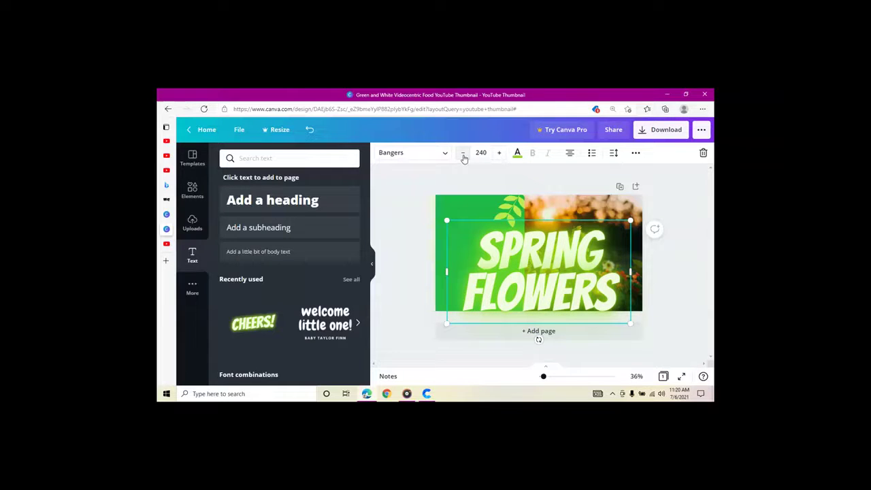
{"action": "left_click", "coordinate": [463, 153]}
{"action": "left_click", "coordinate": [463, 153]}
{"action": "left_click", "coordinate": [463, 153]}
{"action": "left_click", "coordinate": [463, 153]}
{"action": "left_click", "coordinate": [462, 153]}
{"action": "left_click", "coordinate": [463, 153]}
{"action": "left_click", "coordinate": [463, 153]}
{"action": "left_click", "coordinate": [463, 153]}
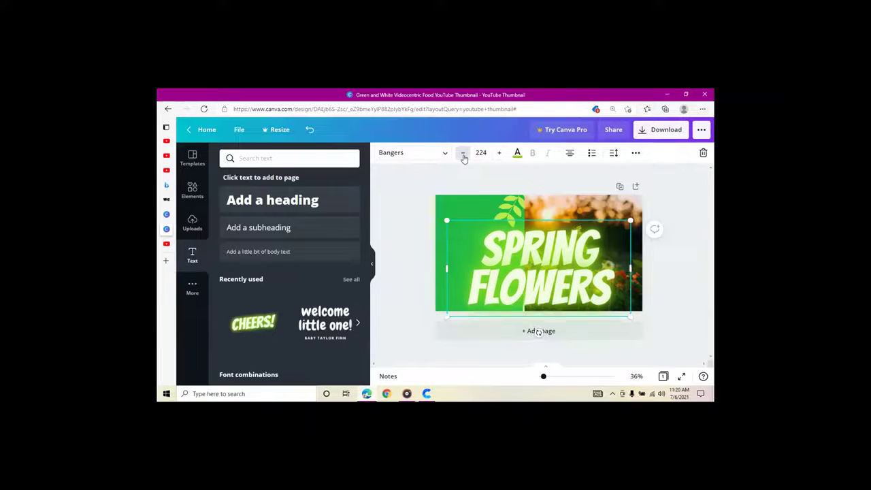
{"action": "left_click", "coordinate": [463, 153]}
{"action": "left_click", "coordinate": [463, 153]}
{"action": "left_click", "coordinate": [463, 153]}
{"action": "left_click", "coordinate": [463, 154]}
{"action": "left_click", "coordinate": [463, 153]}
{"action": "left_click", "coordinate": [463, 153]}
{"action": "left_click", "coordinate": [462, 153]}
{"action": "left_click", "coordinate": [463, 153]}
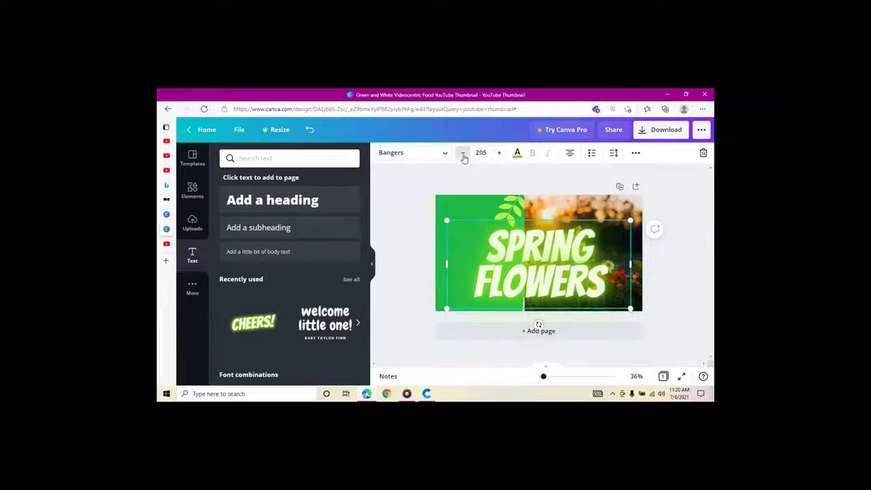
{"action": "left_click", "coordinate": [463, 153]}
{"action": "left_click", "coordinate": [463, 153]}
{"action": "left_click", "coordinate": [463, 153]}
{"action": "left_click", "coordinate": [463, 153]}
{"action": "left_click", "coordinate": [463, 153]}
{"action": "left_click", "coordinate": [463, 153]}
{"action": "left_click", "coordinate": [462, 153]}
{"action": "left_click", "coordinate": [463, 153]}
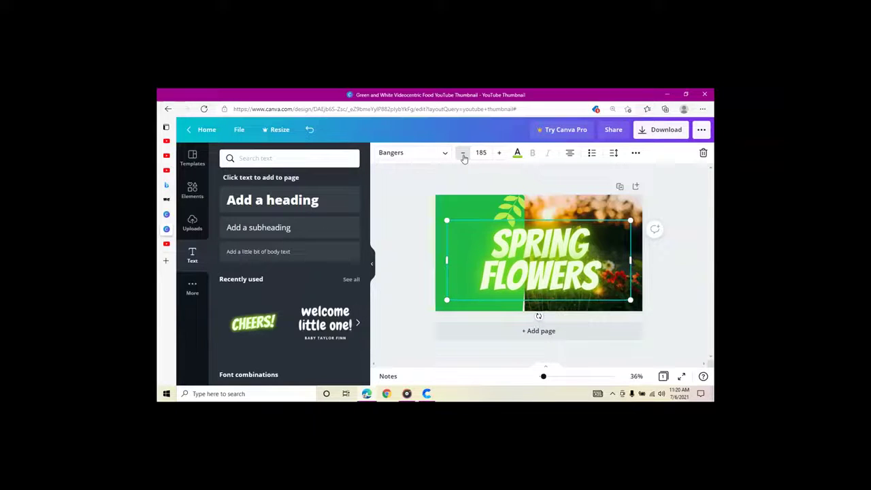
{"action": "left_click", "coordinate": [463, 153]}
{"action": "left_click", "coordinate": [463, 153]}
{"action": "left_click", "coordinate": [463, 153]}
{"action": "left_click", "coordinate": [462, 153]}
{"action": "left_click", "coordinate": [463, 153]}
{"action": "left_click", "coordinate": [463, 153]}
{"action": "left_click", "coordinate": [463, 154]}
{"action": "left_click", "coordinate": [462, 153]}
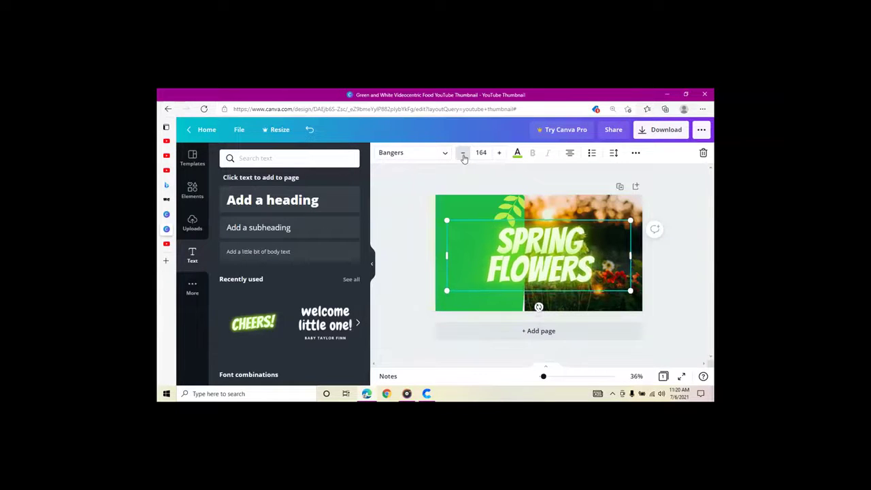
{"action": "left_click", "coordinate": [463, 153]}
{"action": "left_click", "coordinate": [462, 153]}
{"action": "left_click", "coordinate": [463, 153]}
{"action": "left_click", "coordinate": [462, 153]}
{"action": "left_click", "coordinate": [462, 153]}
{"action": "left_click", "coordinate": [462, 153]}
{"action": "left_click", "coordinate": [462, 153]}
{"action": "left_click", "coordinate": [463, 153]}
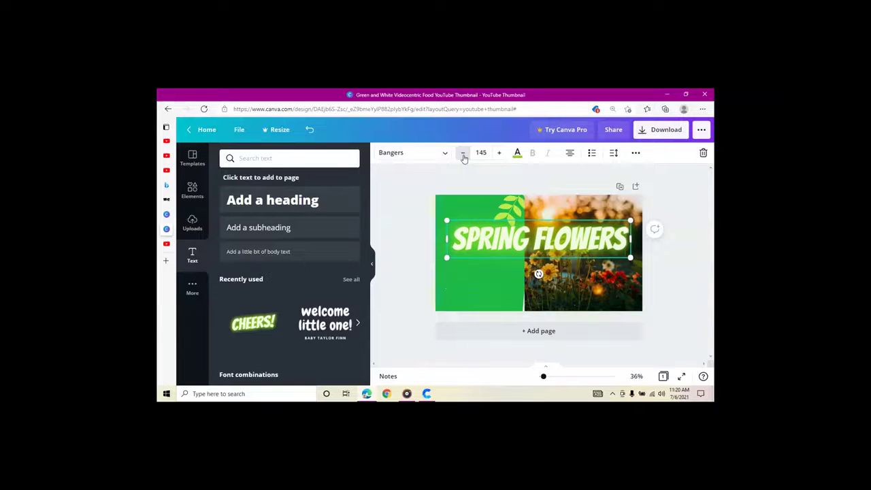
{"action": "left_click", "coordinate": [463, 153]}
{"action": "left_click", "coordinate": [462, 153]}
{"action": "left_click", "coordinate": [463, 154]}
{"action": "left_click", "coordinate": [462, 153]}
{"action": "left_click", "coordinate": [463, 153]}
{"action": "left_click", "coordinate": [463, 153]}
{"action": "left_click", "coordinate": [462, 153]}
{"action": "left_click", "coordinate": [463, 153]}
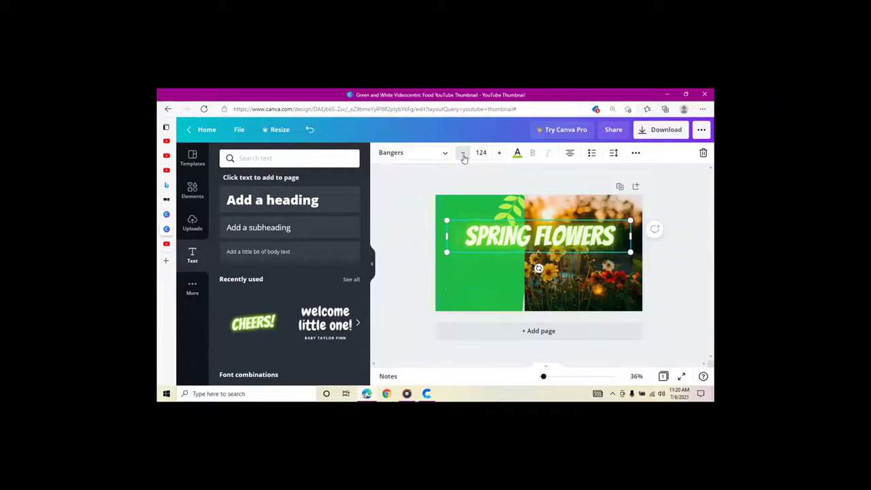
{"action": "left_click", "coordinate": [463, 153]}
{"action": "left_click", "coordinate": [463, 153]}
{"action": "left_click", "coordinate": [462, 153]}
{"action": "left_click", "coordinate": [463, 153]}
{"action": "left_click", "coordinate": [462, 153]}
{"action": "left_click", "coordinate": [462, 153]}
{"action": "left_click", "coordinate": [463, 153]}
{"action": "left_click", "coordinate": [463, 153]}
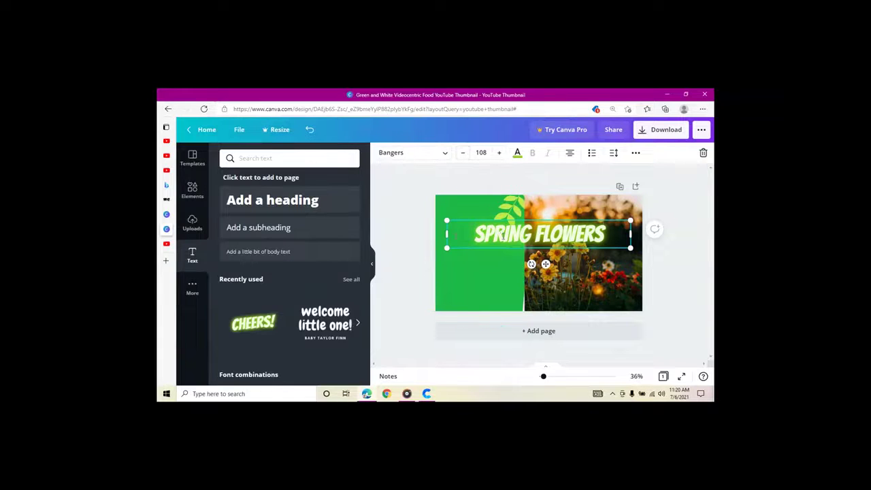
- Move SPRING FLOWERS to the top edge and squash the green block into a thin sliver
{"action": "left_click", "coordinate": [465, 214]}
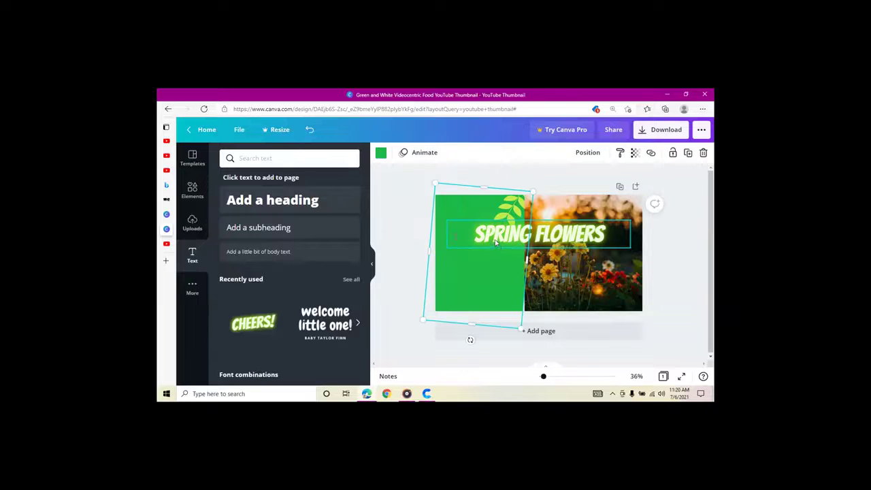
{"action": "left_click_drag", "start_coordinate": [496, 242], "coordinate": [529, 214]}
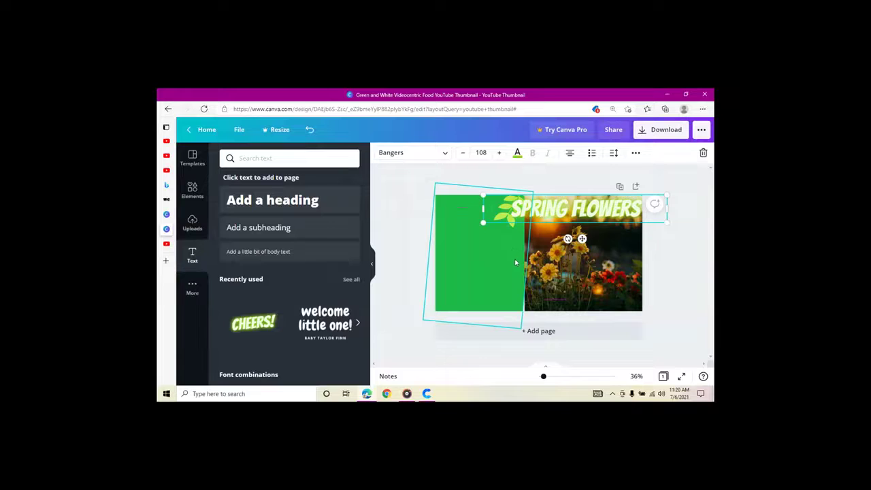
{"action": "left_click", "coordinate": [515, 261]}
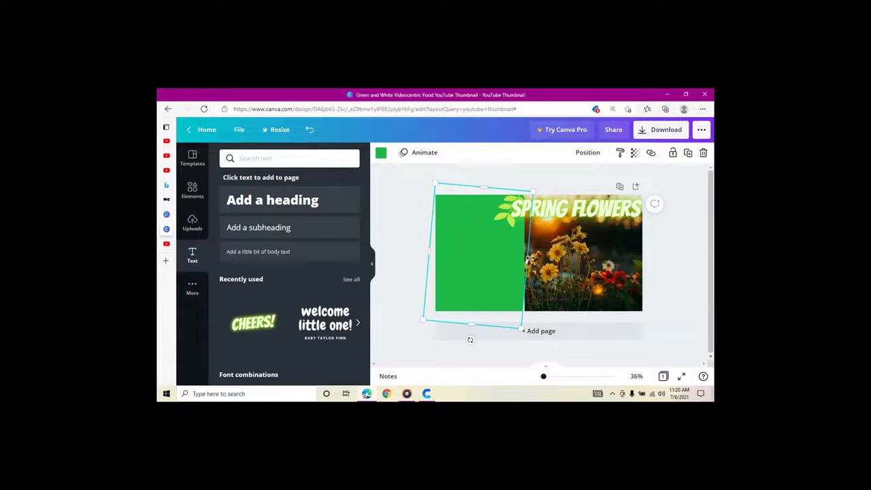
{"action": "left_click_drag", "start_coordinate": [525, 256], "coordinate": [415, 243]}
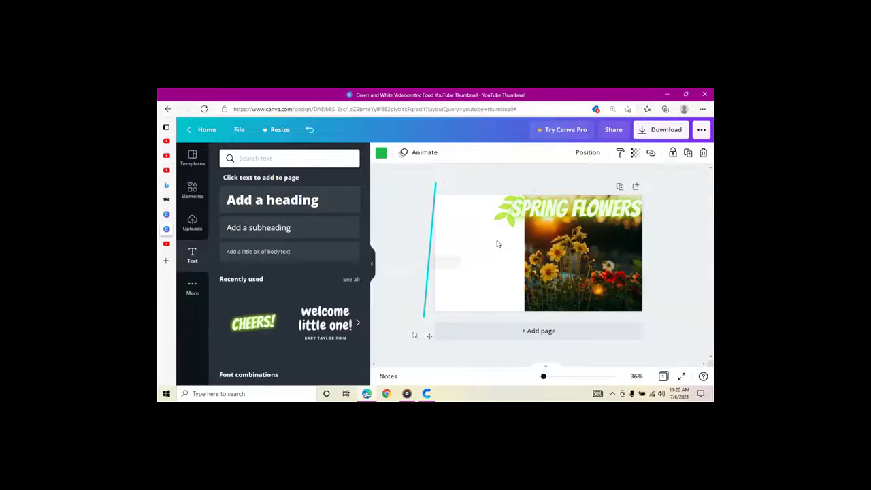
- Stretch the flower photo's left edge to the page edge and centre SPRING FLOWERS near the top
{"action": "left_click", "coordinate": [524, 240]}
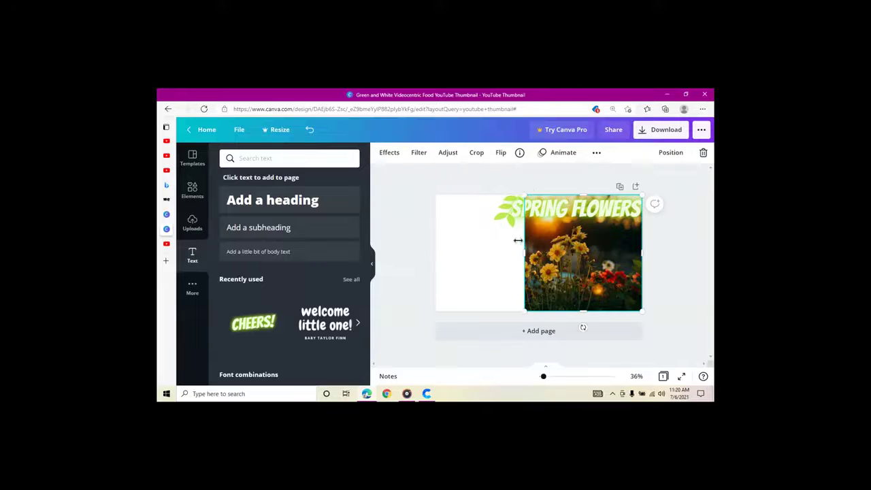
{"action": "left_click_drag", "start_coordinate": [525, 256], "coordinate": [439, 274]}
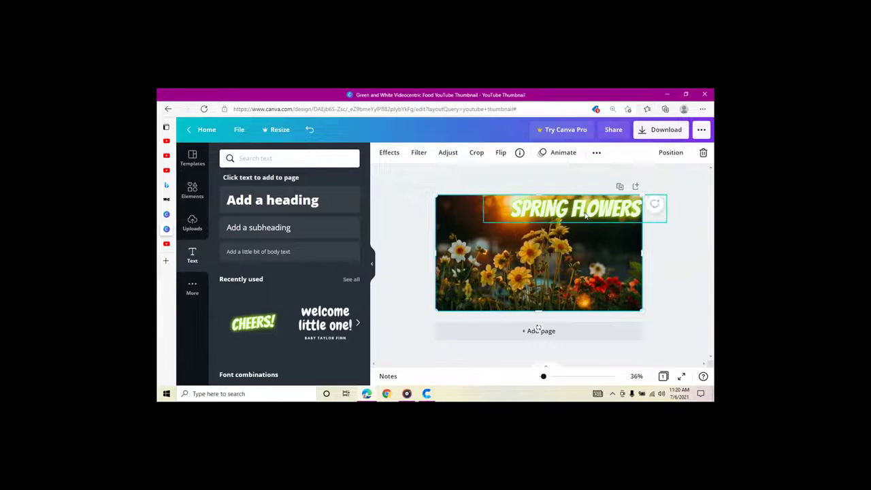
{"action": "left_click_drag", "start_coordinate": [581, 214], "coordinate": [532, 222]}
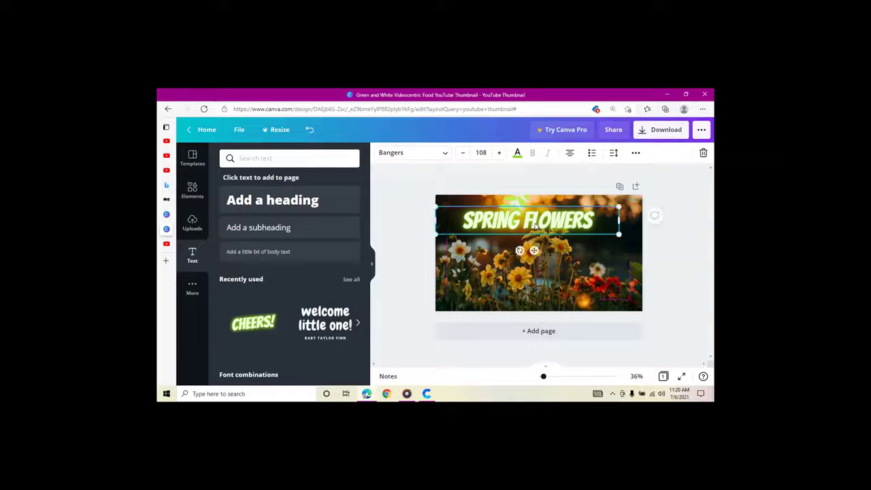
{"action": "left_click", "coordinate": [502, 260]}
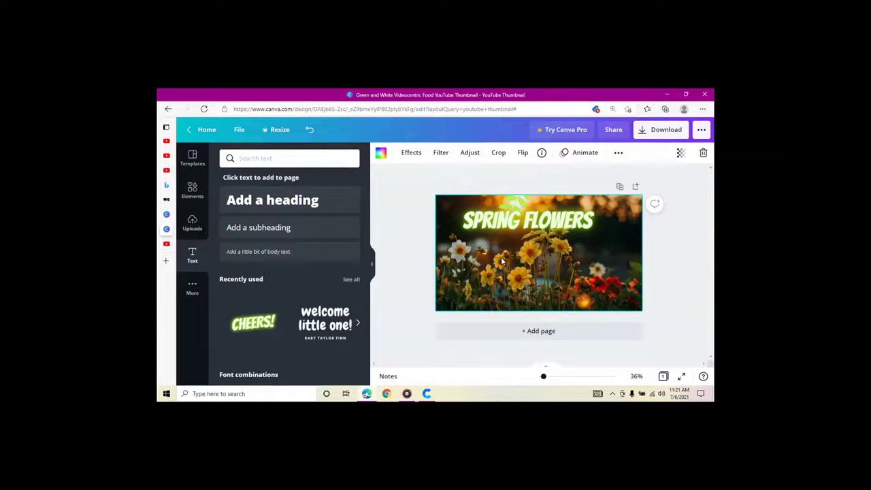
- Add another glowing CHEERS! text and retype it as 'IN FLORIDA' beneath the heading
{"action": "left_click", "coordinate": [254, 324]}
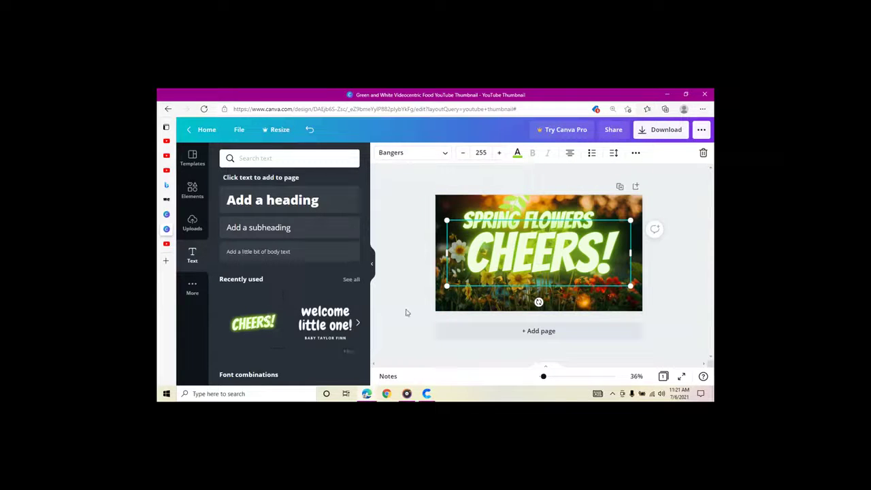
{"action": "left_click", "coordinate": [615, 254]}
{"action": "key", "text": "BackSpace"}
{"action": "key", "text": "BackSpace"}
{"action": "key", "text": "BackSpace"}
{"action": "key", "text": "BackSpace"}
{"action": "key", "text": "BackSpace"}
{"action": "key", "text": "BackSpace"}
{"action": "key", "text": "BackSpace"}
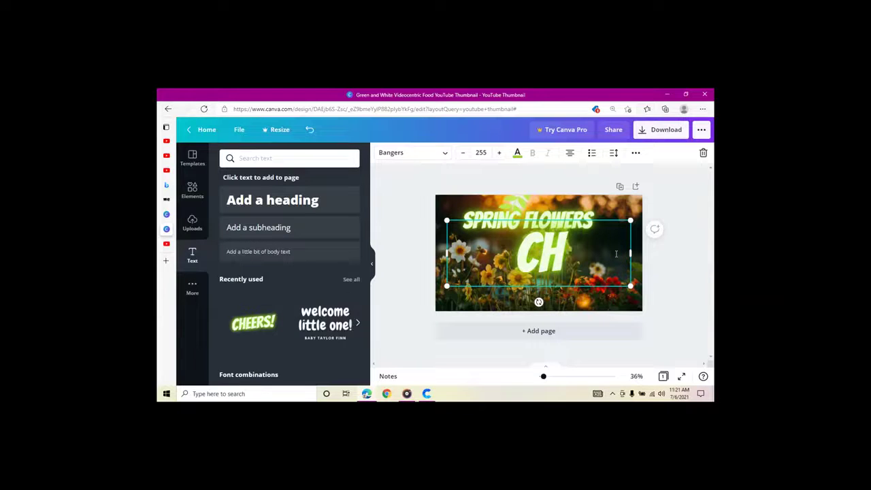
{"action": "type", "text": "I"}
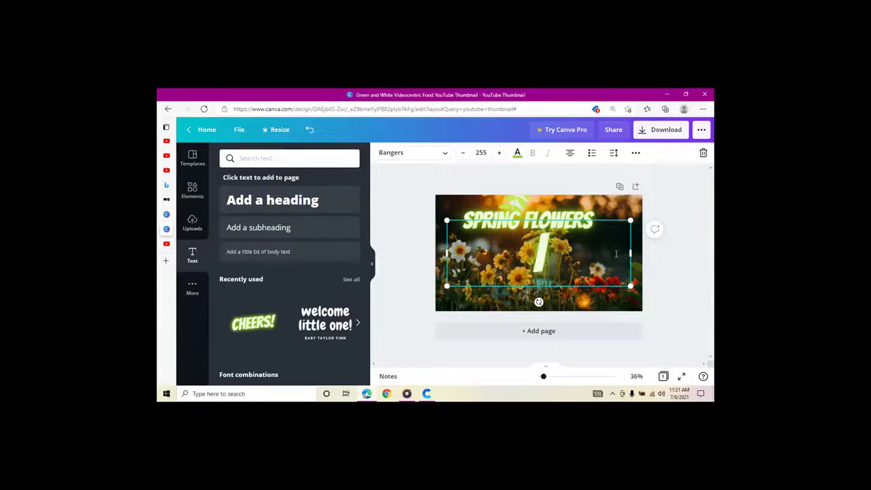
{"action": "type", "text": "N FLORIDA"}
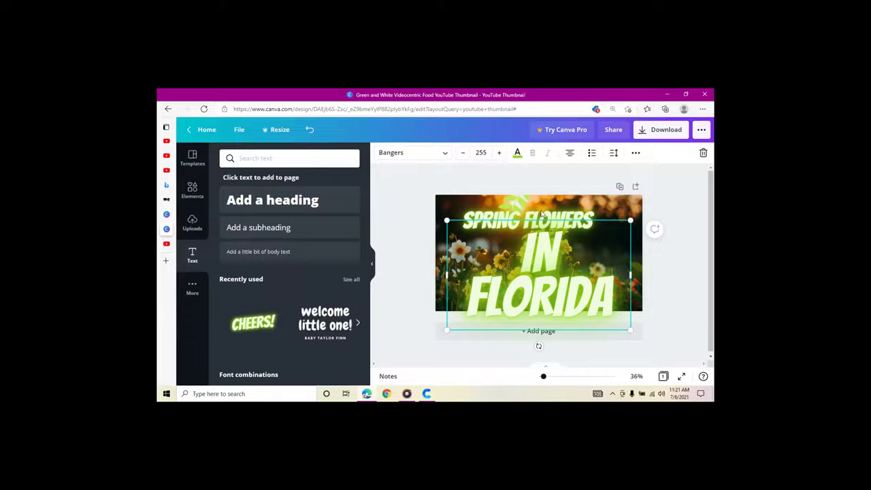
- Reduce the IN FLORIDA font size to 136 so it fits on one line
{"action": "left_click", "coordinate": [463, 154]}
{"action": "left_click", "coordinate": [462, 154]}
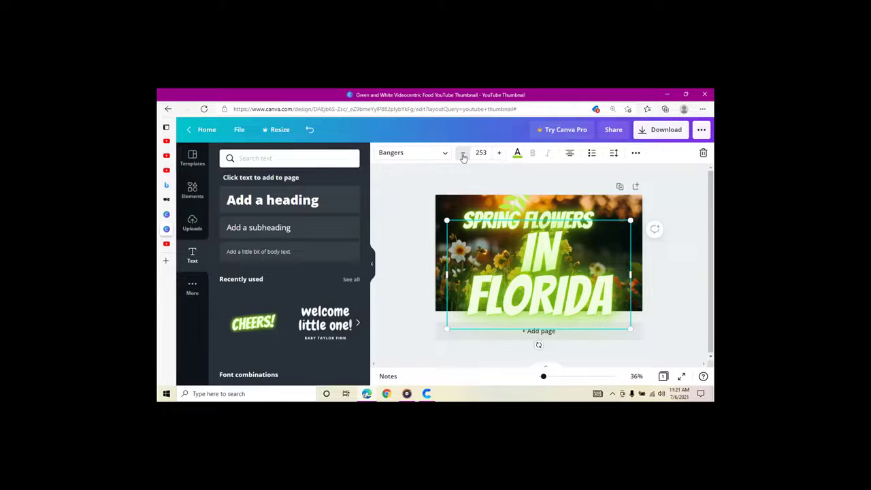
{"action": "left_click", "coordinate": [462, 154]}
{"action": "left_click", "coordinate": [463, 154]}
{"action": "left_click", "coordinate": [463, 154]}
{"action": "left_click", "coordinate": [463, 154]}
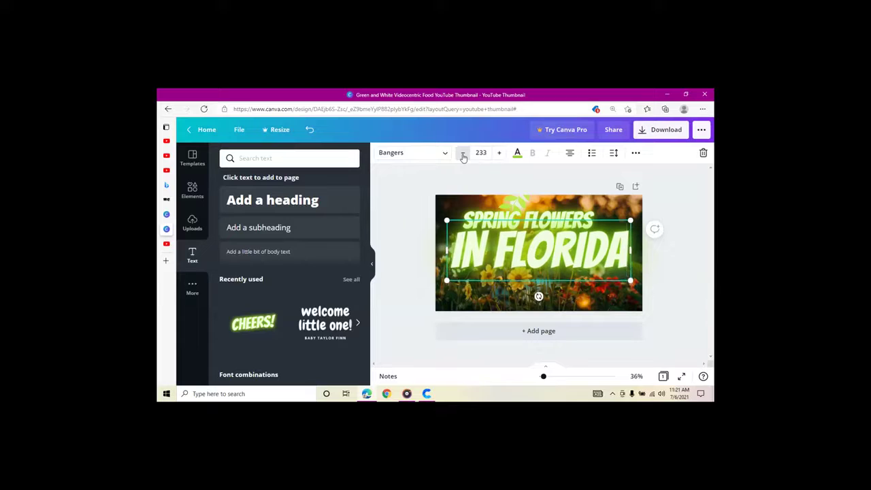
{"action": "left_click", "coordinate": [463, 154]}
{"action": "left_click", "coordinate": [462, 154]}
{"action": "left_click", "coordinate": [463, 154]}
{"action": "left_click", "coordinate": [463, 154]}
{"action": "left_click", "coordinate": [463, 154]}
{"action": "left_click", "coordinate": [463, 154]}
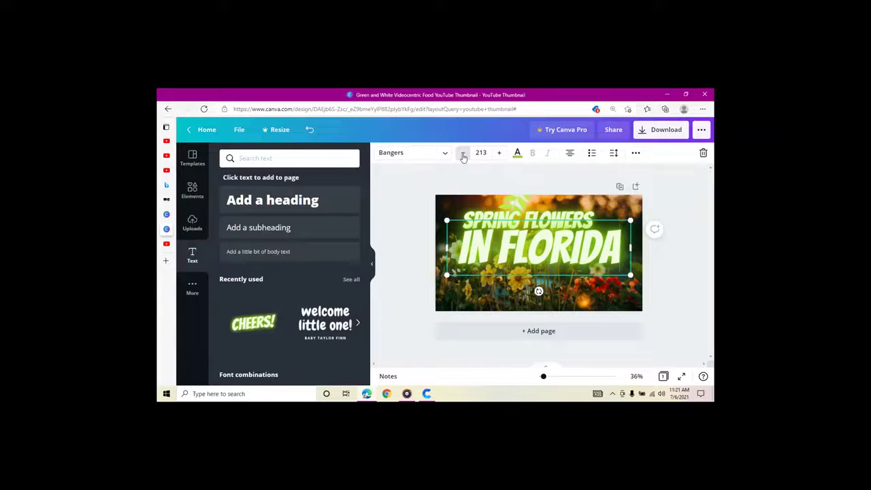
{"action": "left_click", "coordinate": [462, 154]}
{"action": "left_click", "coordinate": [463, 153]}
{"action": "left_click", "coordinate": [462, 154]}
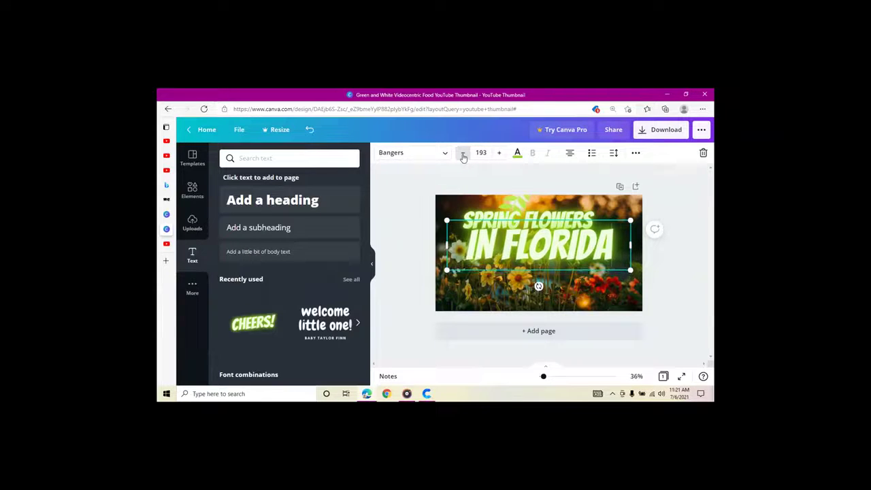
{"action": "left_click", "coordinate": [463, 154]}
{"action": "left_click", "coordinate": [463, 154]}
{"action": "left_click", "coordinate": [462, 153]}
{"action": "left_click", "coordinate": [463, 154]}
{"action": "left_click", "coordinate": [463, 154]}
{"action": "left_click", "coordinate": [463, 154]}
{"action": "left_click", "coordinate": [462, 154]}
{"action": "left_click", "coordinate": [463, 153]}
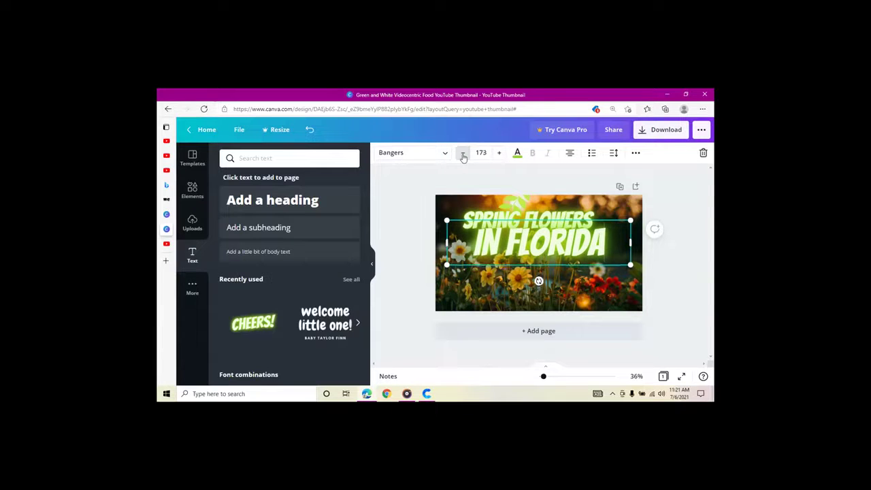
{"action": "left_click", "coordinate": [463, 154]}
{"action": "left_click", "coordinate": [463, 155]}
{"action": "left_click", "coordinate": [462, 155]}
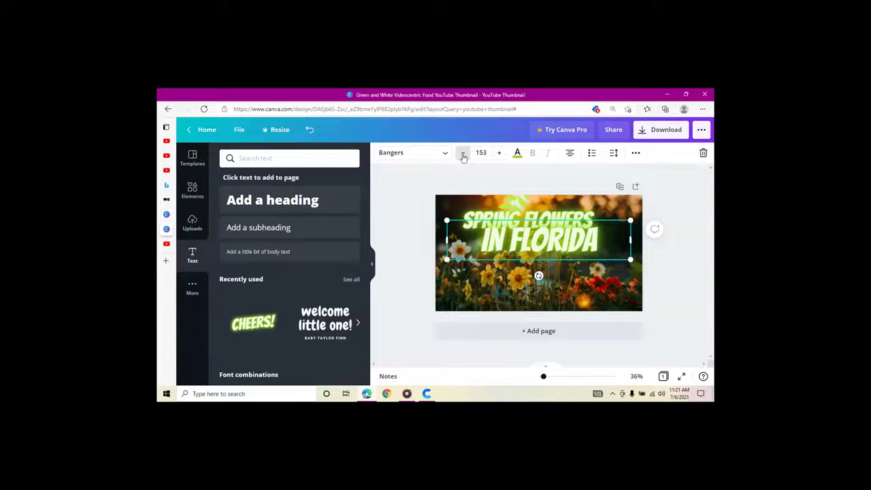
{"action": "left_click", "coordinate": [462, 155]}
{"action": "left_click", "coordinate": [463, 155]}
{"action": "left_click", "coordinate": [462, 155]}
{"action": "left_click", "coordinate": [462, 155]}
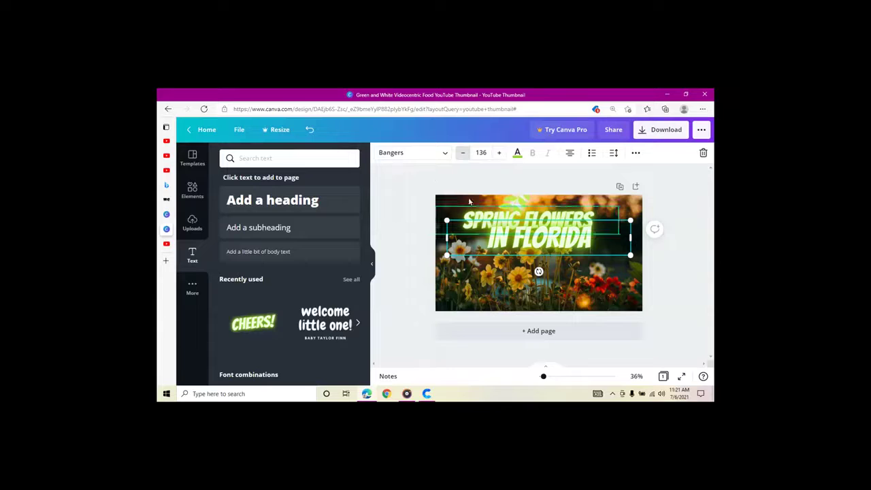
- Move the IN FLORIDA text box down to the bottom edge of the photo
{"action": "double_click", "coordinate": [555, 243]}
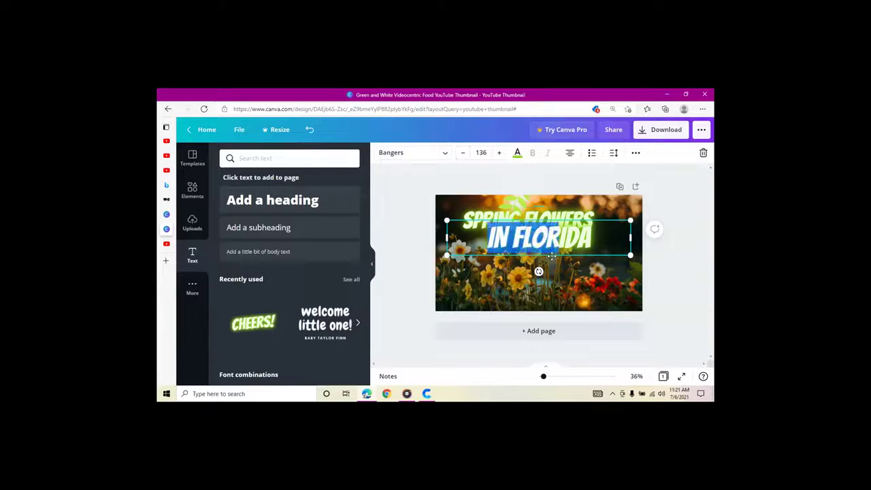
{"action": "left_click", "coordinate": [616, 271]}
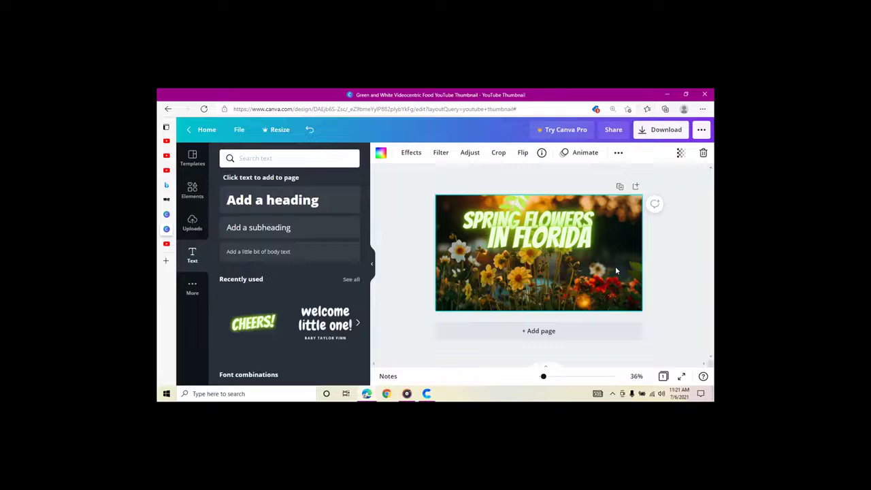
{"action": "left_click", "coordinate": [553, 238]}
{"action": "left_click_drag", "start_coordinate": [553, 239], "coordinate": [558, 300]}
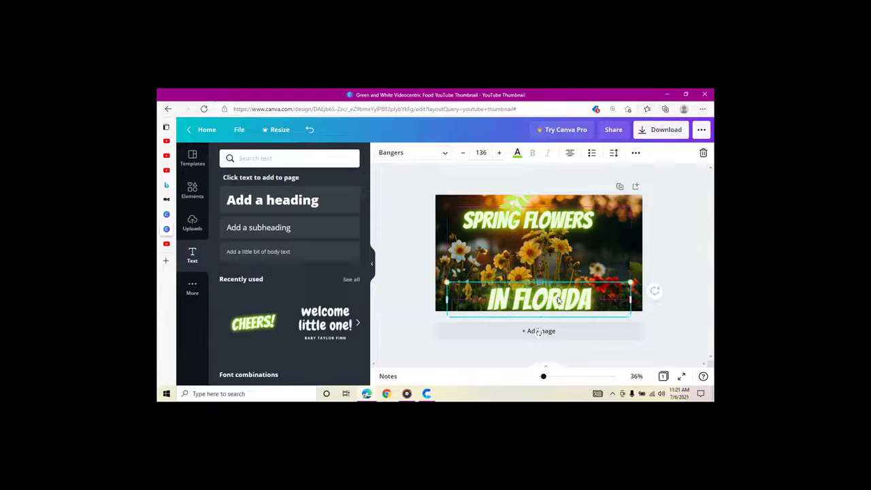
{"action": "left_click", "coordinate": [617, 260]}
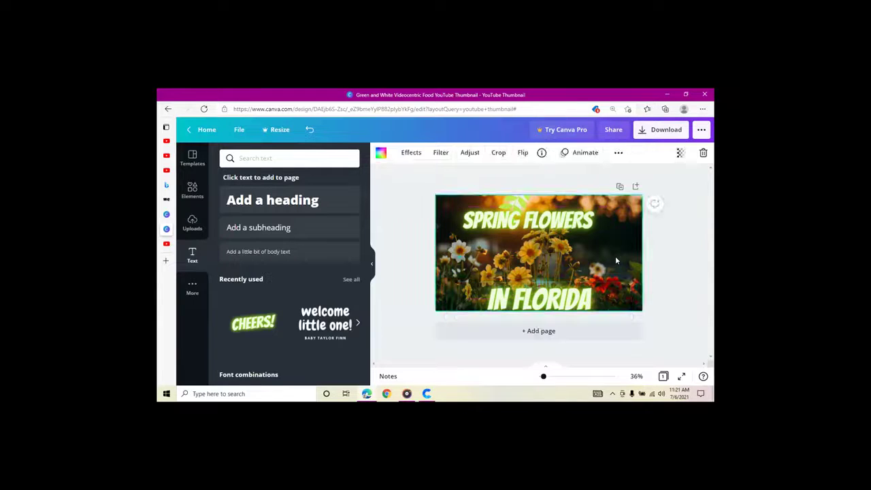
- Download the thumbnail with the file type left at PNG
{"action": "left_click", "coordinate": [653, 134]}
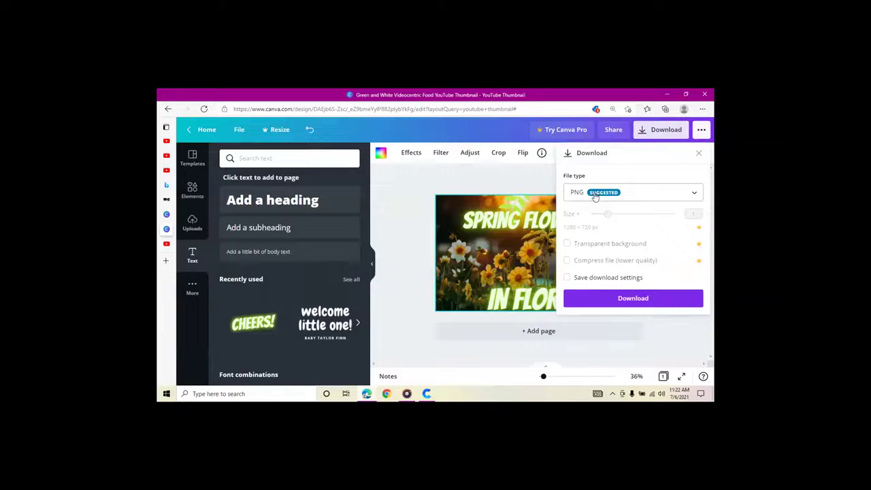
{"action": "left_click", "coordinate": [601, 298]}
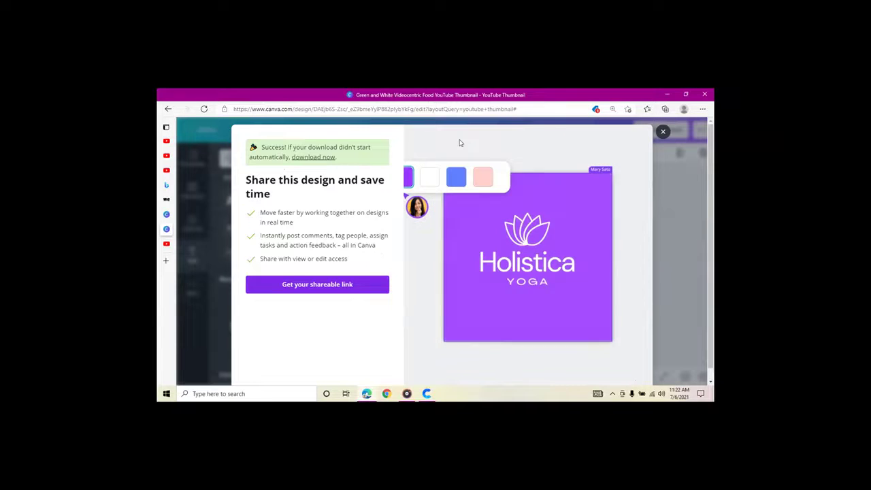
- Dismiss the post-download share dialog to return to the thumbnail editor
{"action": "left_click", "coordinate": [662, 132]}
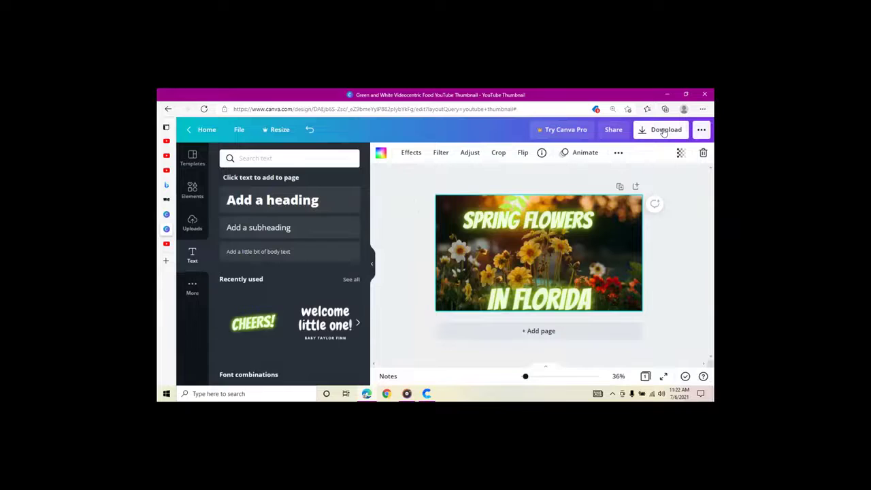